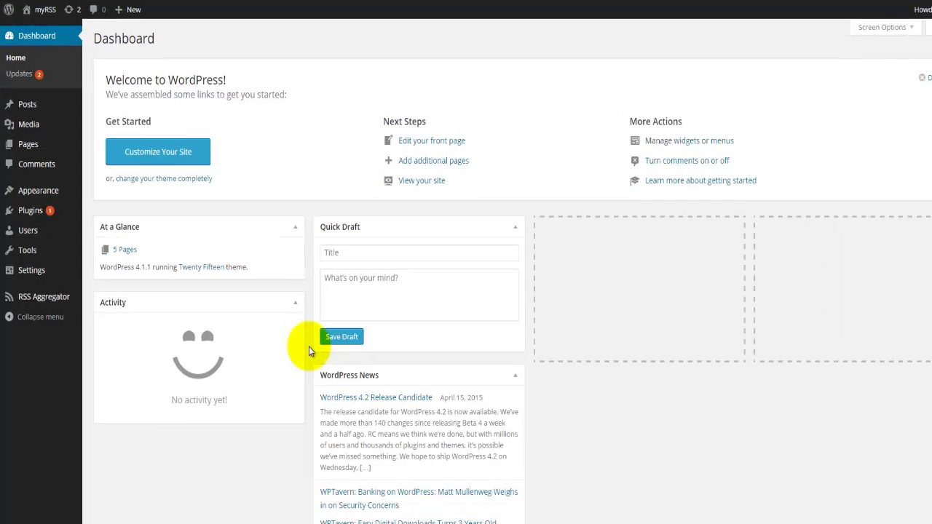
Open the list of available add-ons for the RSS Aggregator plugin.
{"action": "mouse_move", "coordinate": [83, 316]}
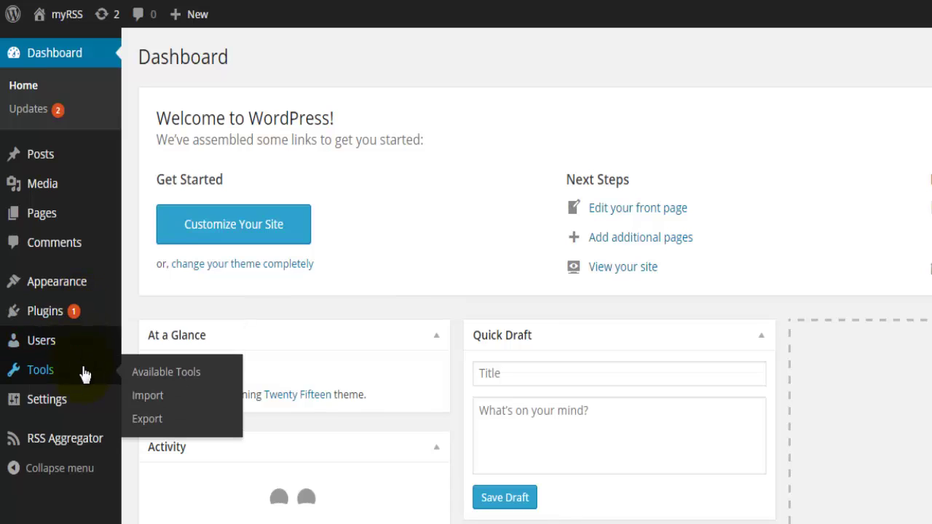
{"action": "mouse_move", "coordinate": [83, 406]}
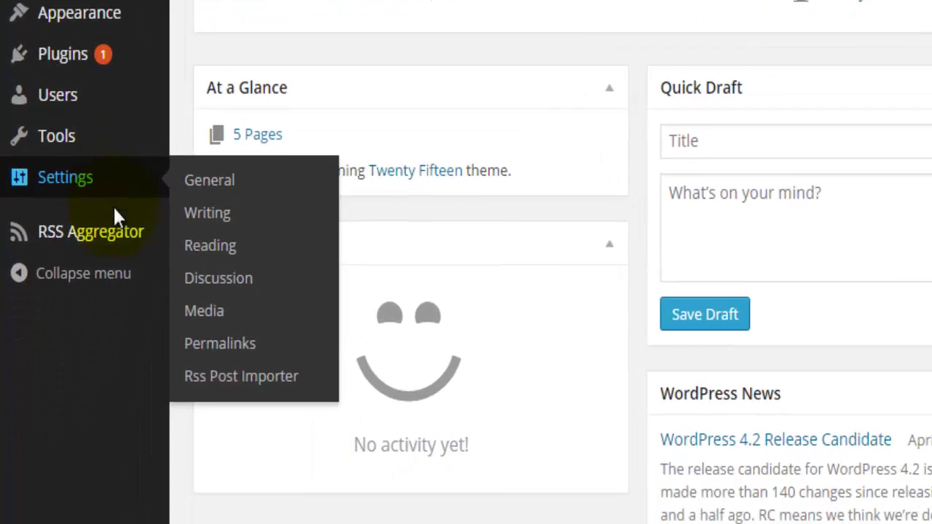
{"action": "mouse_move", "coordinate": [83, 438]}
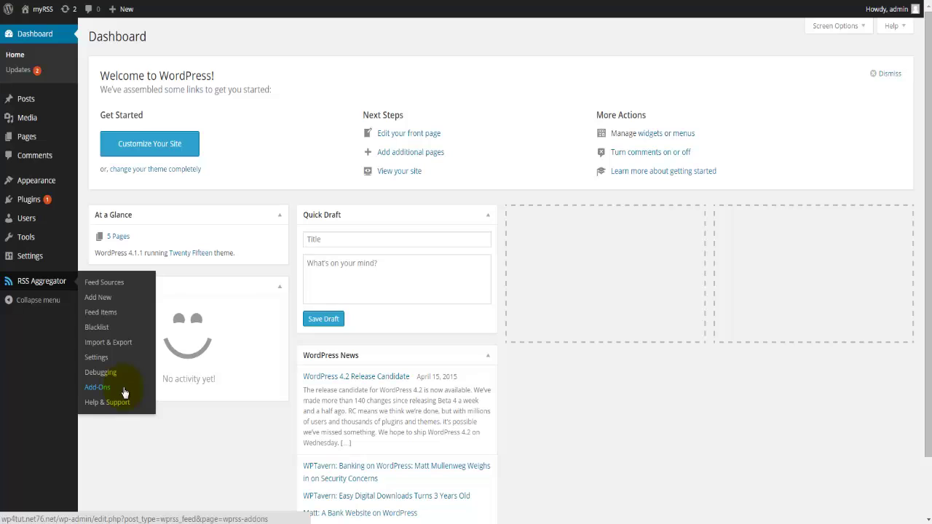
{"action": "left_click", "coordinate": [103, 389]}
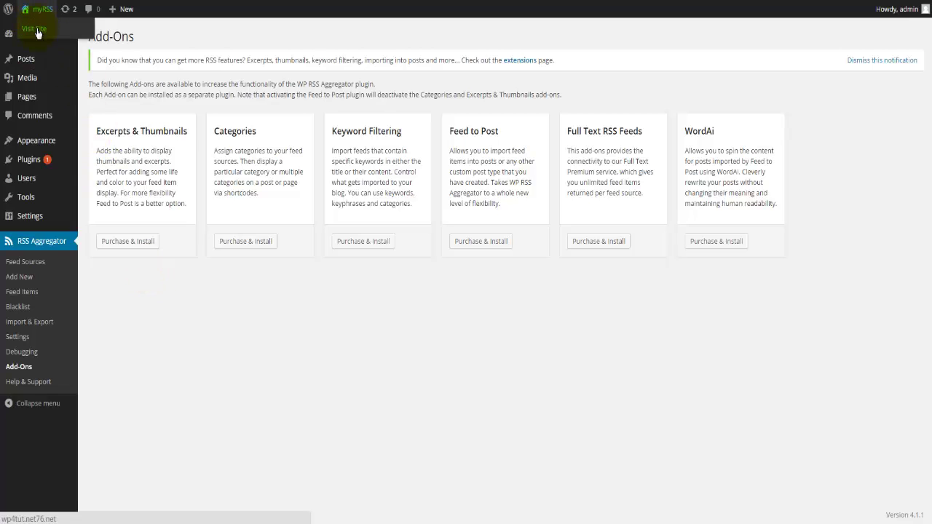
Visit the myRSS site's front end and examine the feed items with their source and date on the Home page.
{"action": "right_click", "coordinate": [36, 11]}
{"action": "left_click", "coordinate": [45, 35]}
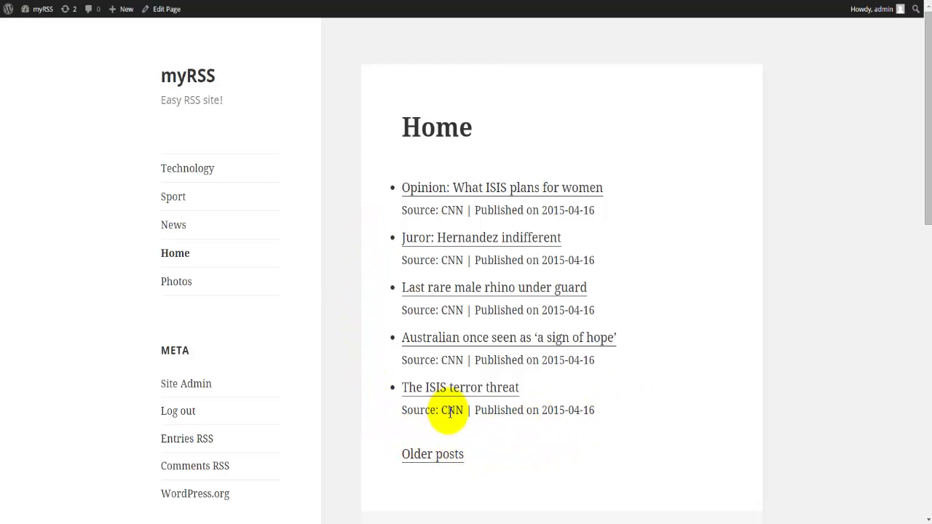
{"action": "left_click_drag", "start_coordinate": [450, 412], "coordinate": [483, 439]}
{"action": "left_click", "coordinate": [481, 440]}
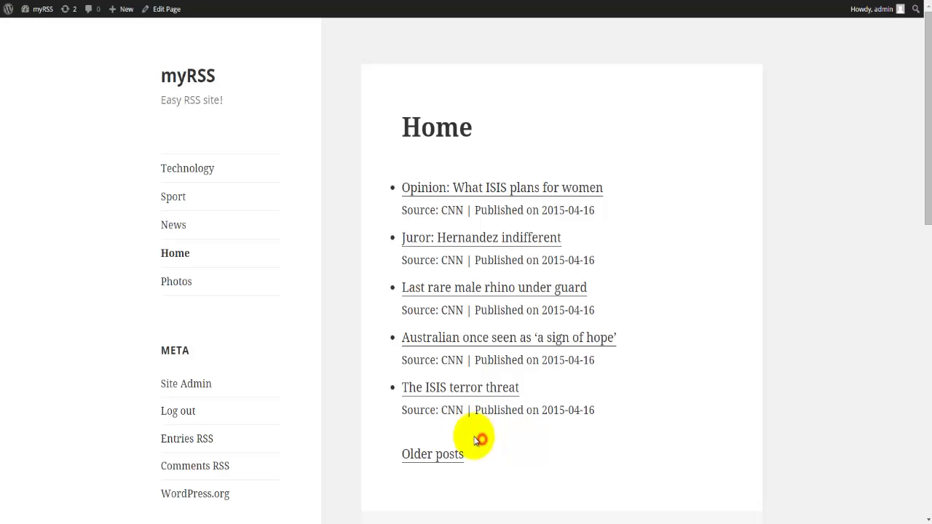
{"action": "left_click_drag", "start_coordinate": [446, 411], "coordinate": [498, 434]}
{"action": "left_click", "coordinate": [503, 440]}
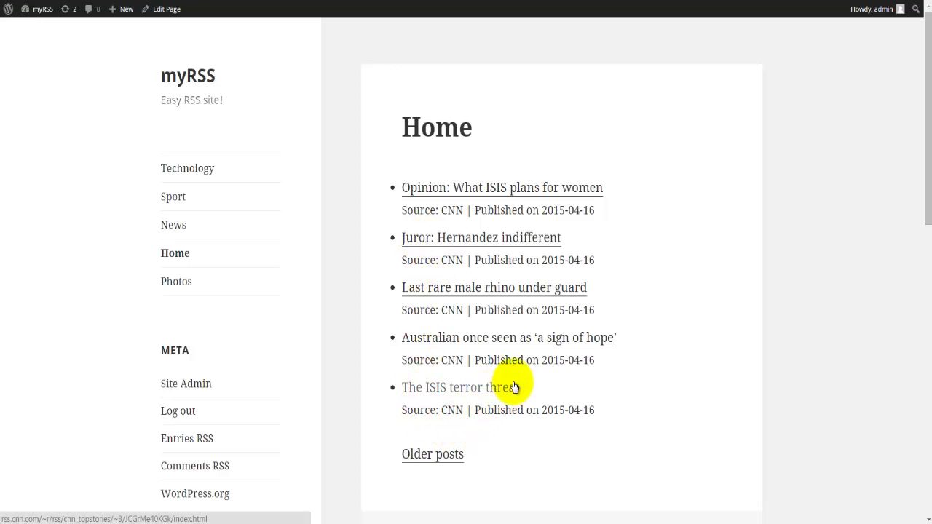
Open the feed item "Opinion: What ISIS plans for women" on the Home page and look through the article.
{"action": "left_click", "coordinate": [427, 194]}
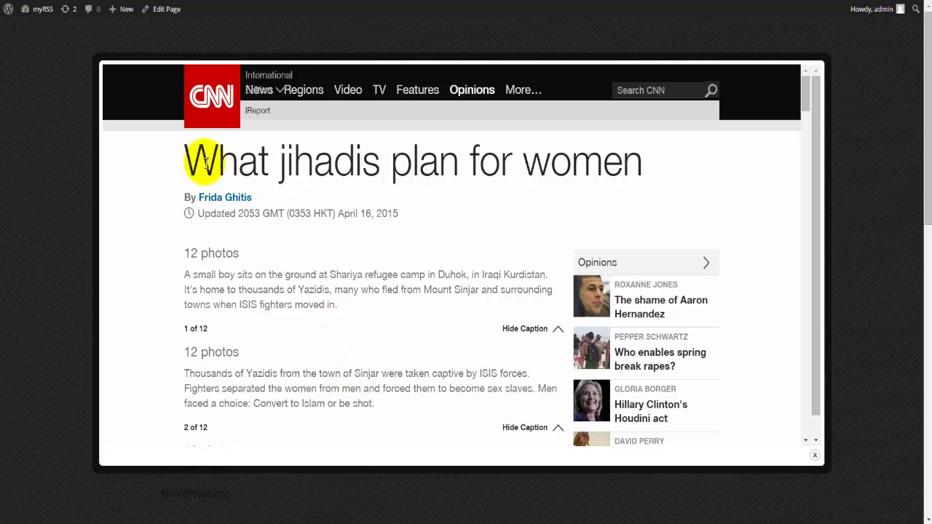
{"action": "scroll", "coordinate": [284, 260], "scroll_direction": "down", "scroll_amount": 5}
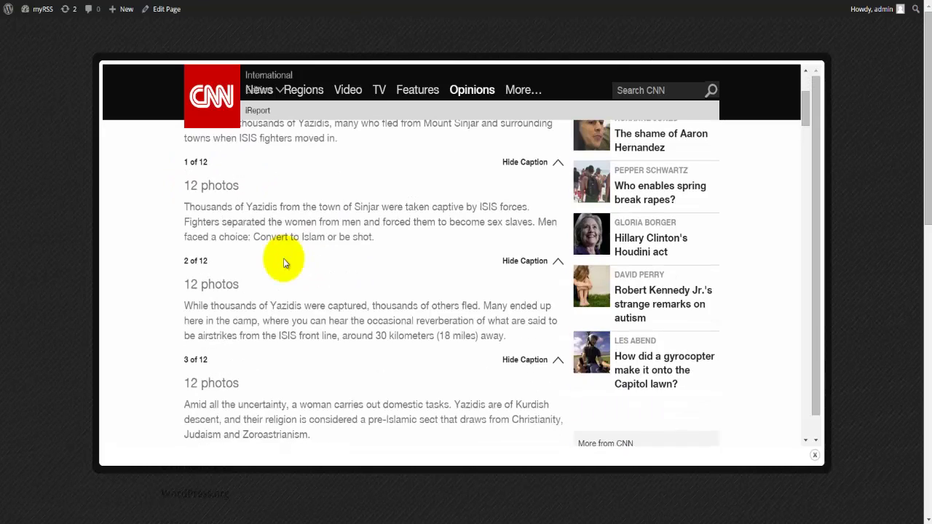
{"action": "scroll", "coordinate": [284, 259], "scroll_direction": "up", "scroll_amount": 5}
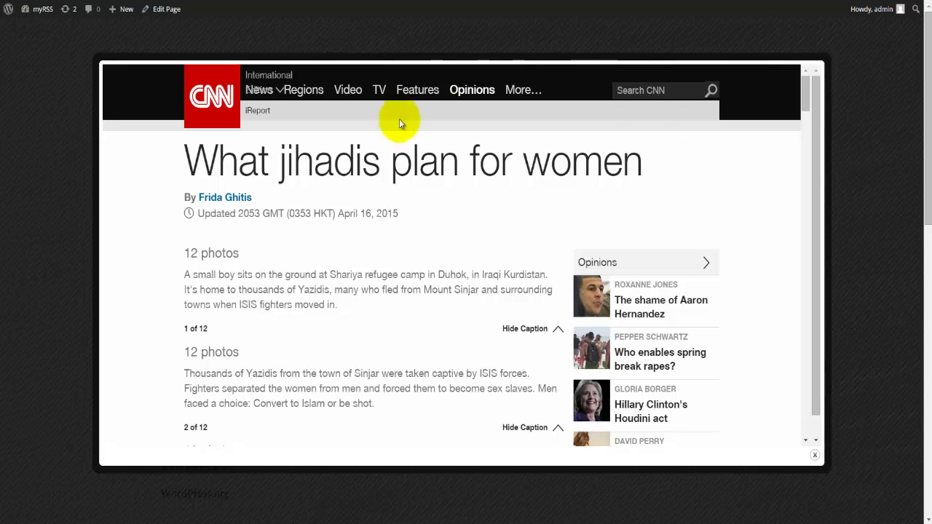
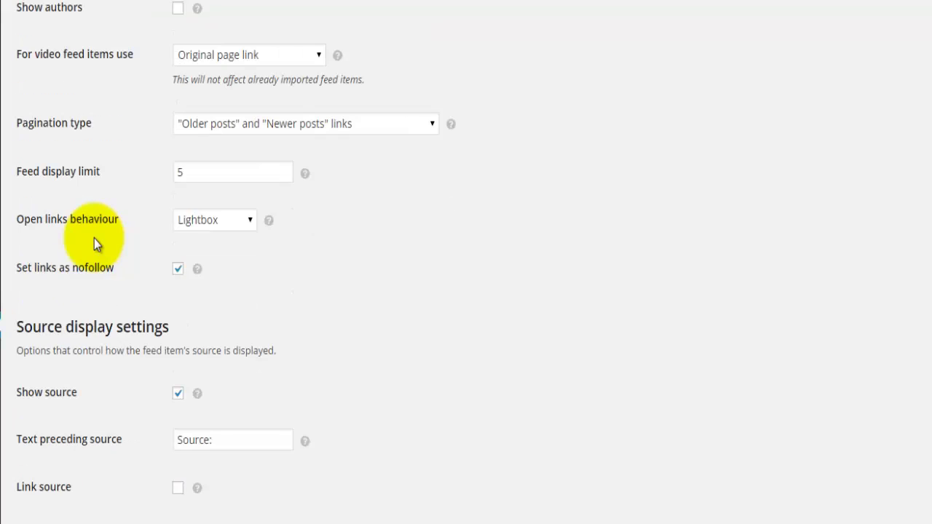
Look over the source and date display settings of WP RSS Aggregator and return to its general plugin settings.
{"action": "scroll", "coordinate": [121, 350], "scroll_direction": "down", "scroll_amount": 1}
{"action": "scroll", "coordinate": [121, 349], "scroll_direction": "down", "scroll_amount": 1}
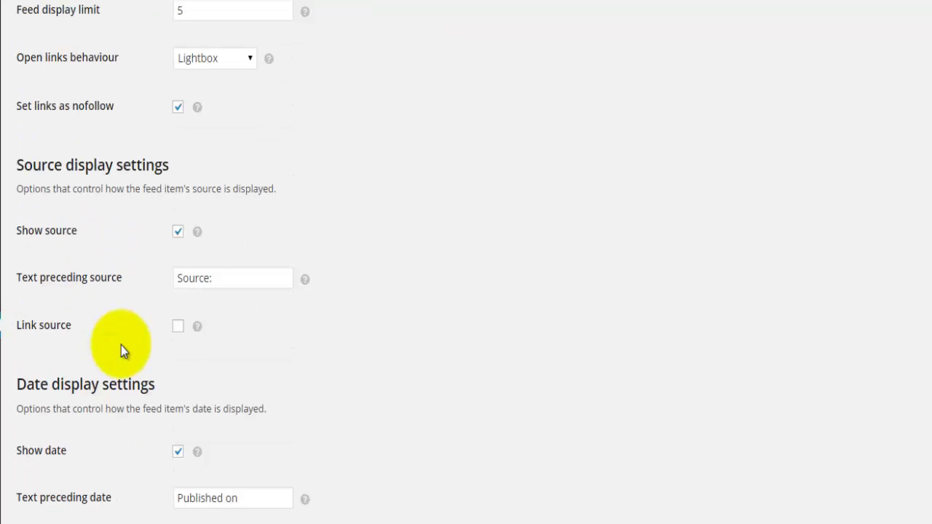
{"action": "scroll", "coordinate": [121, 350], "scroll_direction": "down", "scroll_amount": 2}
{"action": "scroll", "coordinate": [156, 510], "scroll_direction": "up", "scroll_amount": 8}
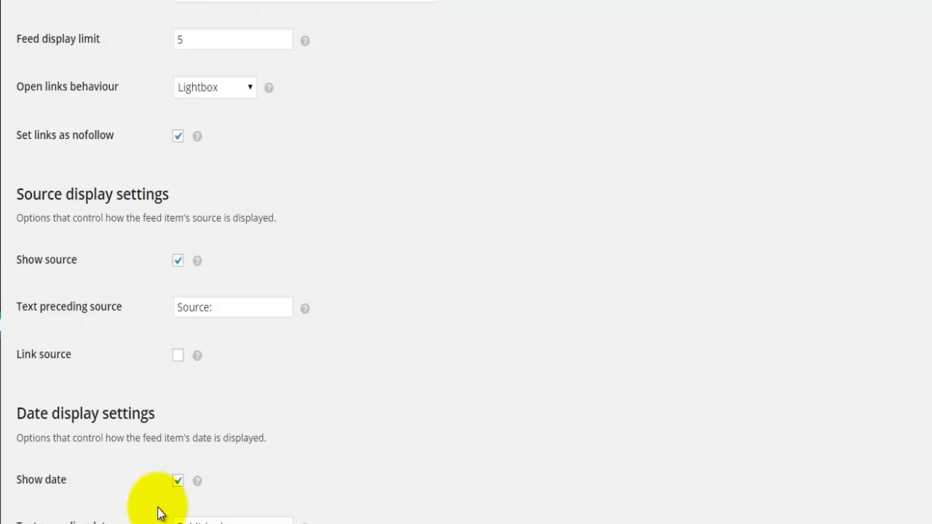
{"action": "scroll", "coordinate": [152, 507], "scroll_direction": "up", "scroll_amount": 5}
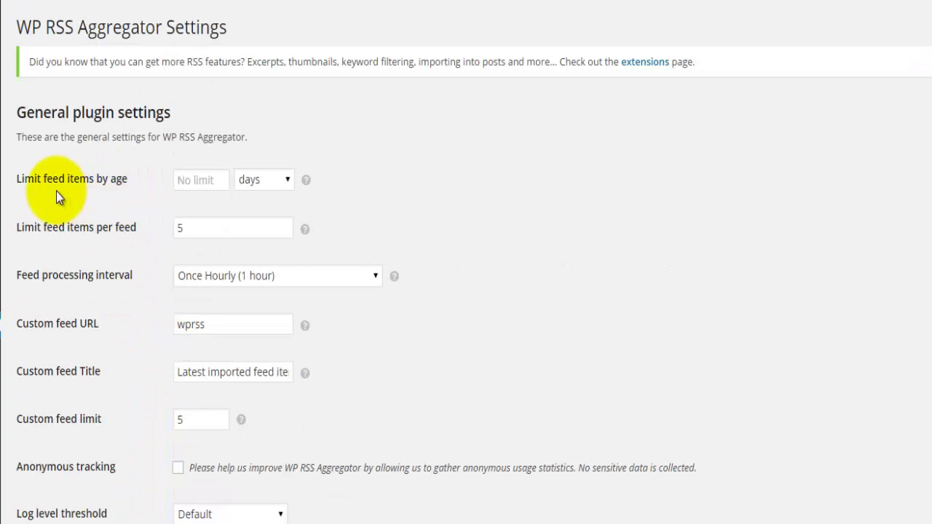
Examine the general plugin settings that limit feed items by age and per feed.
{"action": "double_click", "coordinate": [120, 180]}
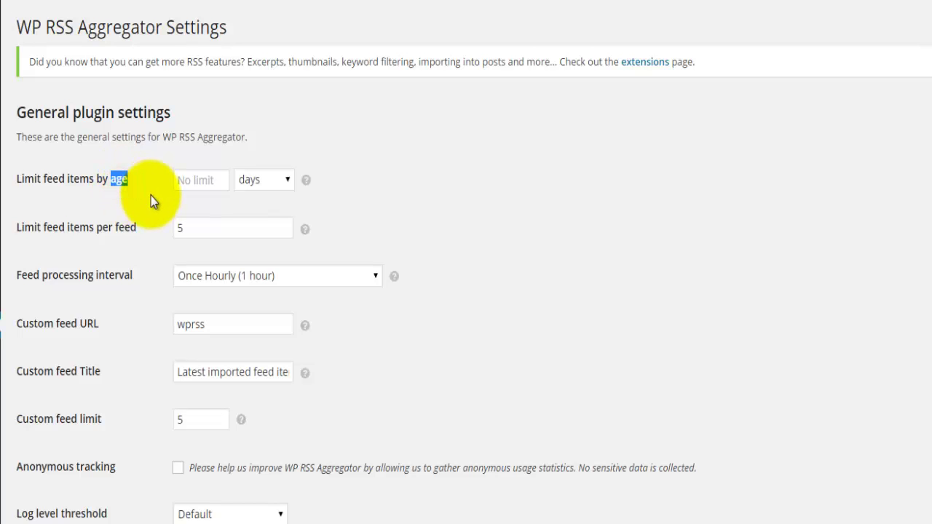
{"action": "left_click", "coordinate": [202, 181]}
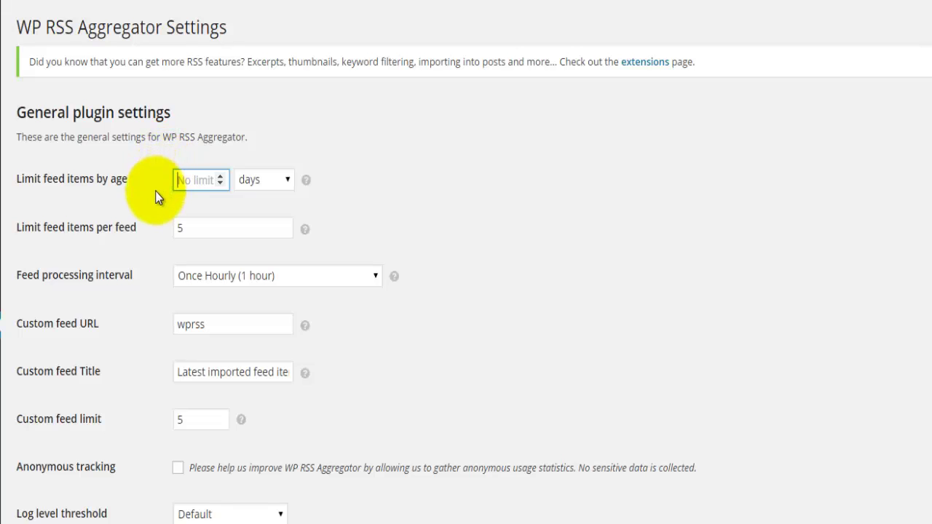
{"action": "double_click", "coordinate": [131, 225]}
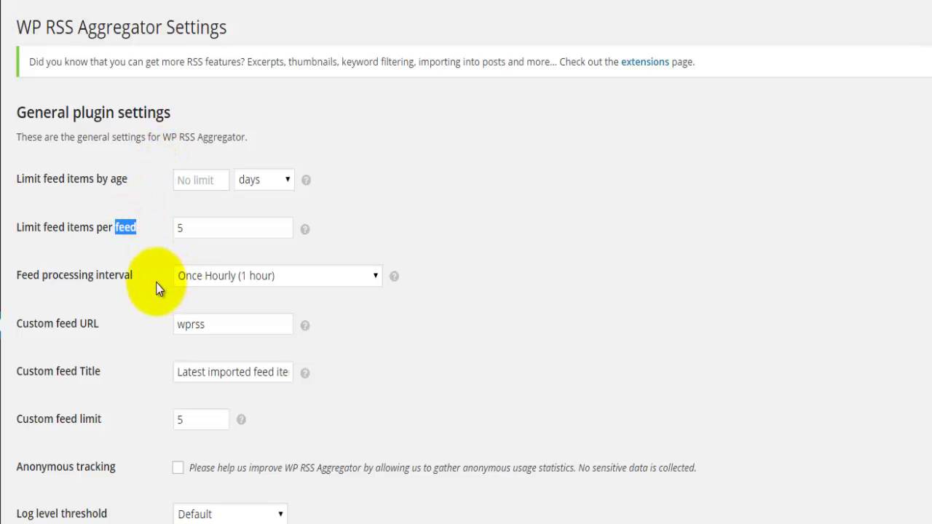
{"action": "scroll", "coordinate": [154, 287], "scroll_direction": "down", "scroll_amount": 2}
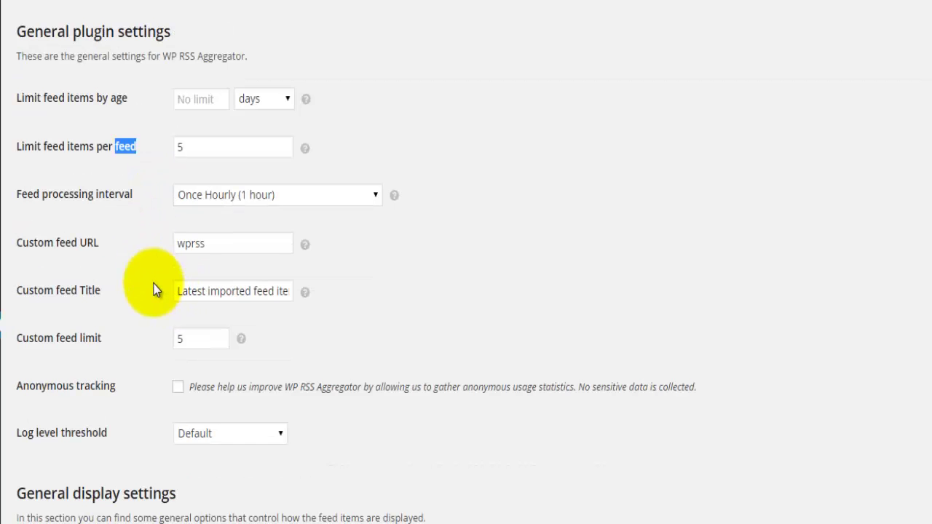
{"action": "left_click", "coordinate": [134, 169]}
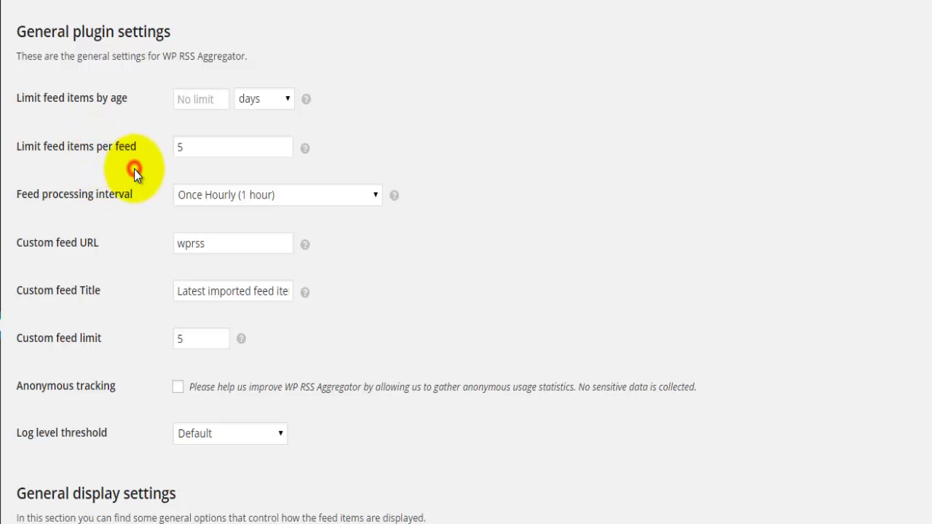
{"action": "left_click", "coordinate": [181, 151]}
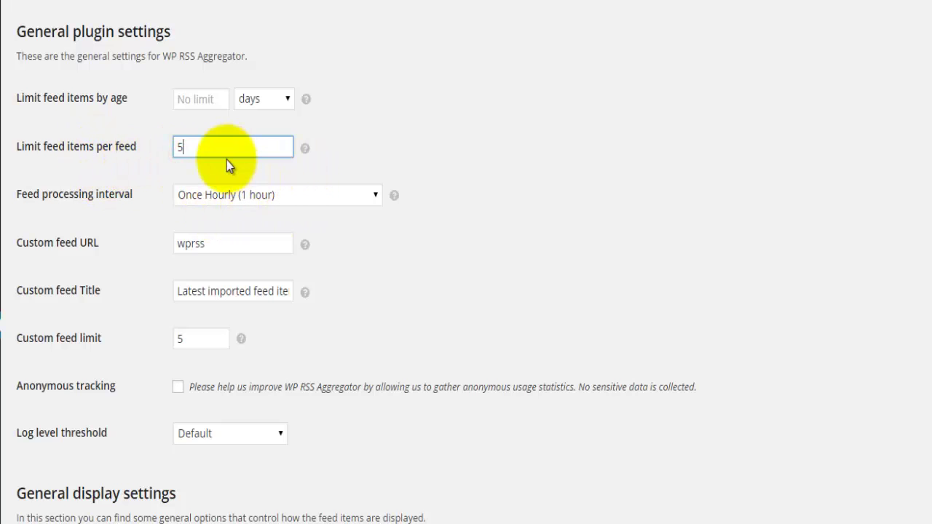
Set the feed processing interval to Once Daily (1 day).
{"action": "double_click", "coordinate": [120, 191]}
{"action": "scroll", "coordinate": [134, 236], "scroll_direction": "down", "scroll_amount": 1}
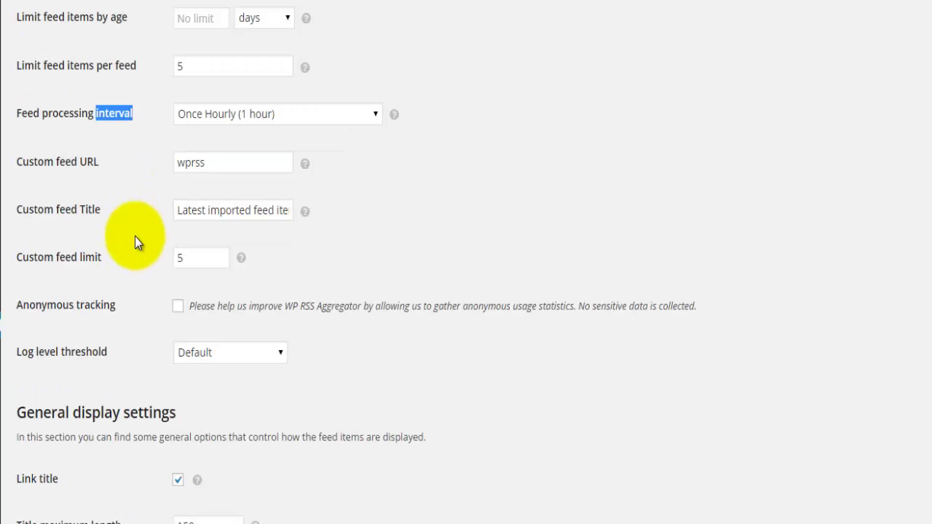
{"action": "left_click", "coordinate": [203, 120]}
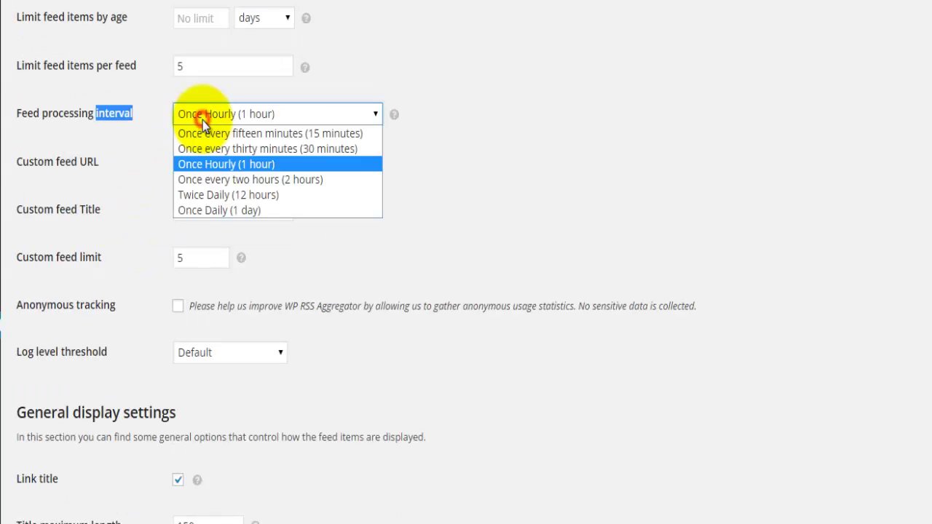
{"action": "left_click", "coordinate": [279, 210]}
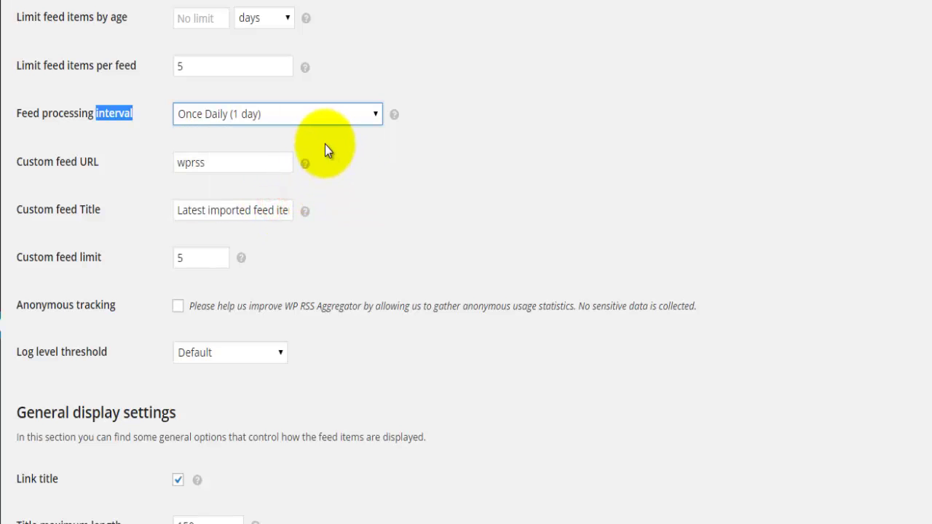
{"action": "left_click", "coordinate": [367, 154]}
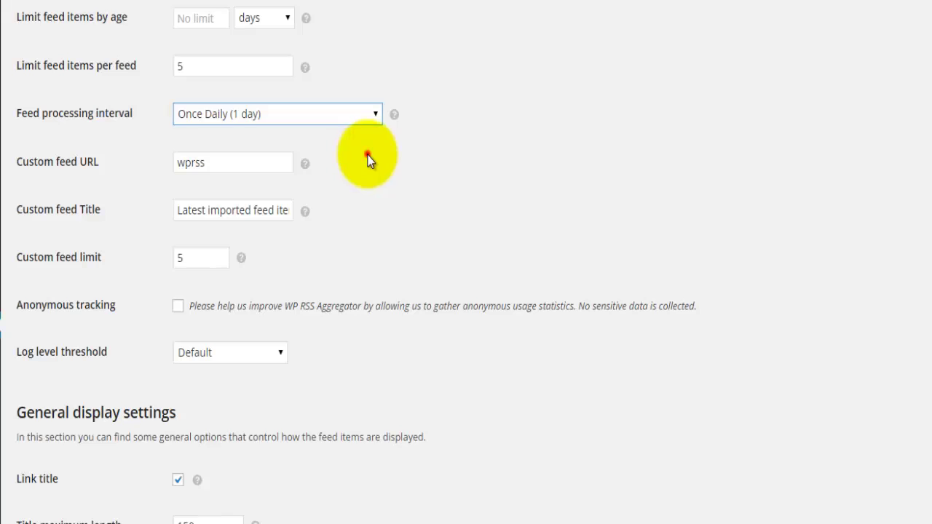
Set the feed processing interval to Once every fifteen minutes (15 minutes).
{"action": "left_click", "coordinate": [333, 119]}
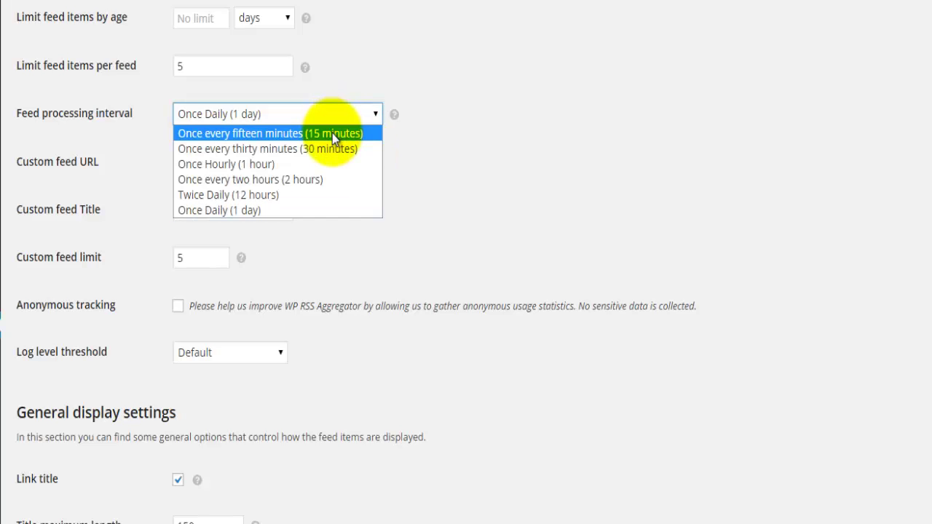
{"action": "left_click", "coordinate": [332, 133]}
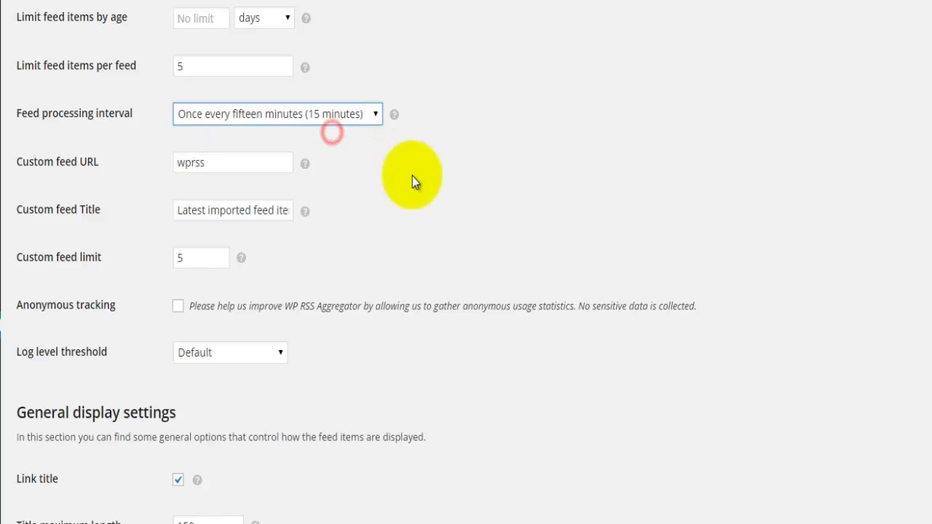
{"action": "left_click", "coordinate": [412, 176]}
Examine the custom feed URL, custom feed title and custom feed limit settings.
{"action": "scroll", "coordinate": [412, 176], "scroll_direction": "down", "scroll_amount": 2}
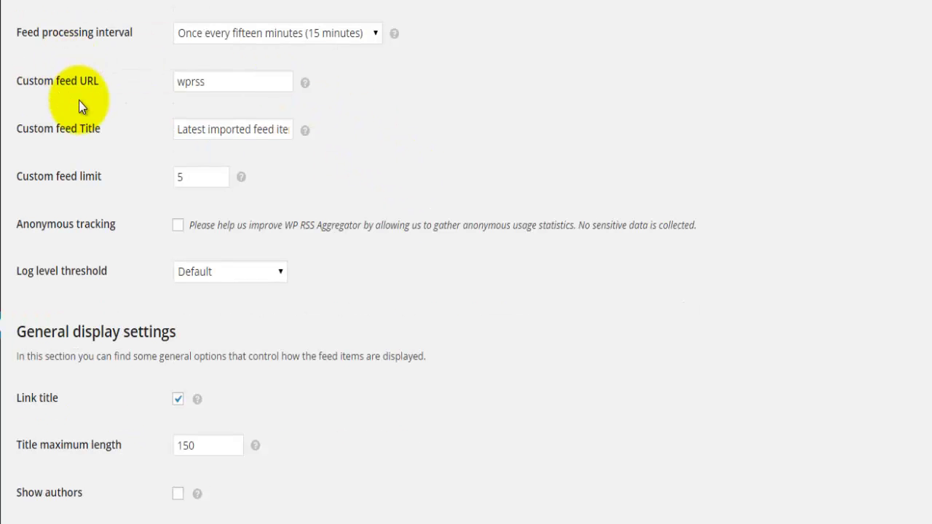
{"action": "left_click", "coordinate": [220, 87]}
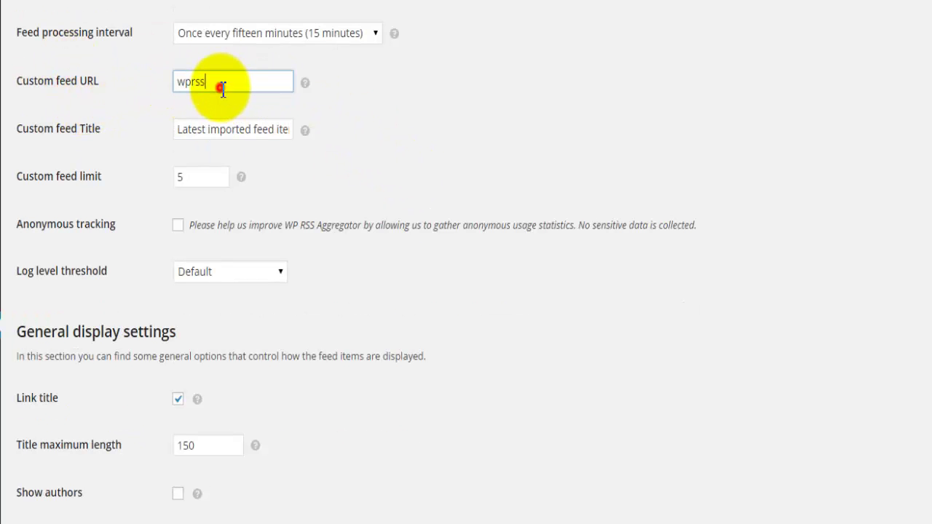
{"action": "double_click", "coordinate": [76, 128]}
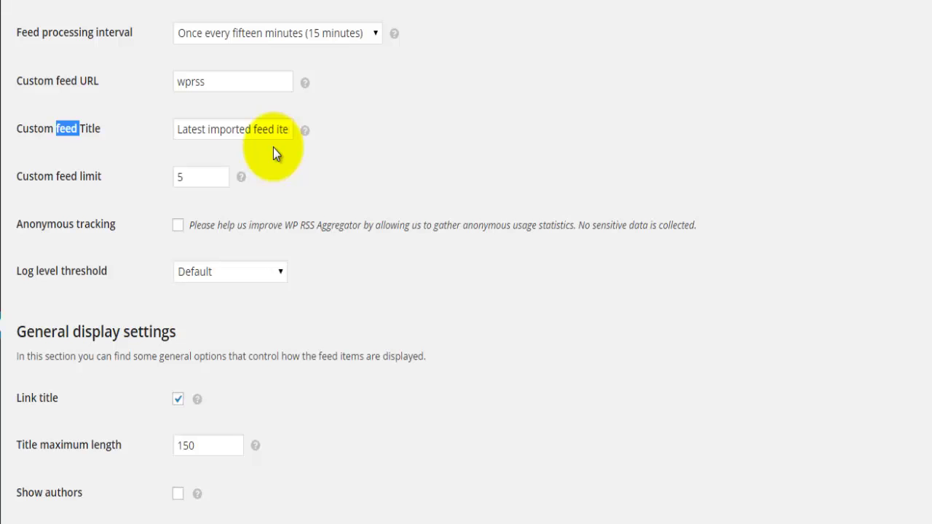
{"action": "double_click", "coordinate": [35, 176]}
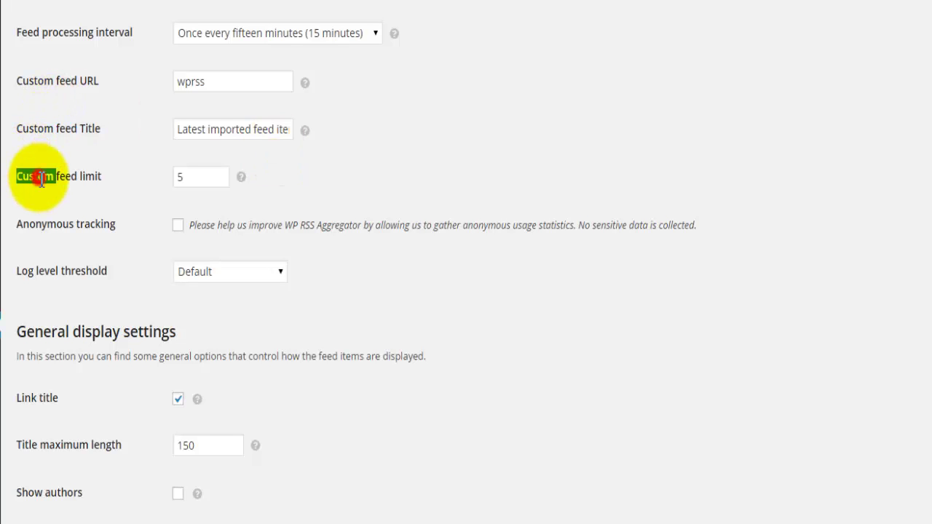
{"action": "left_click", "coordinate": [195, 177]}
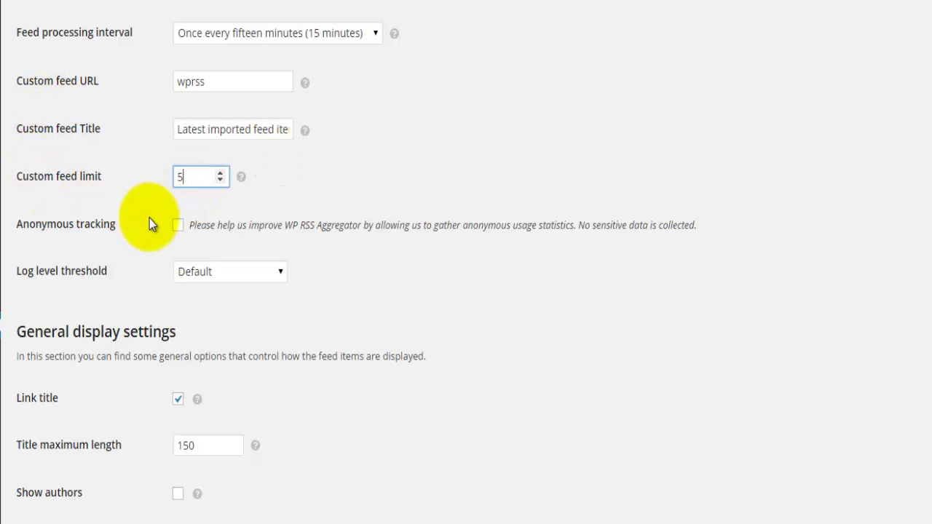
Examine the anonymous tracking setting and the available log level threshold options, keeping Default selected.
{"action": "scroll", "coordinate": [150, 219], "scroll_direction": "down", "scroll_amount": 1}
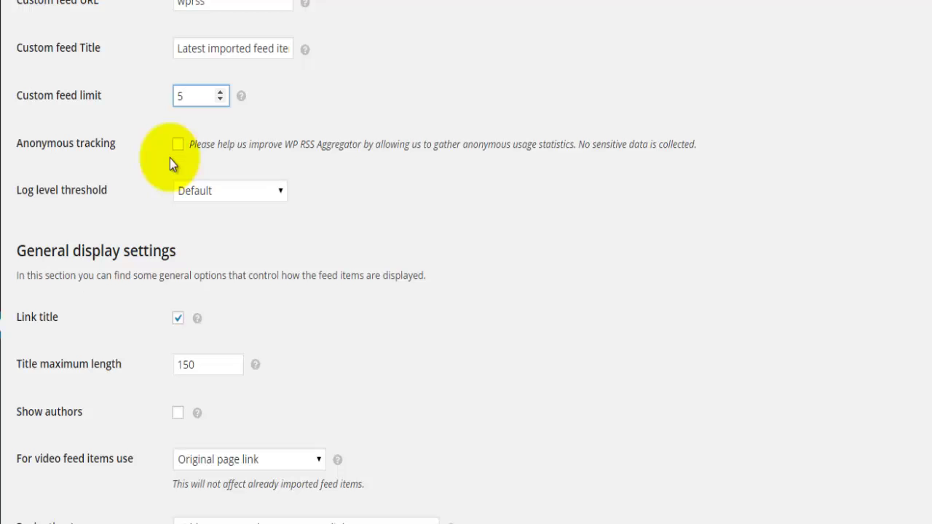
{"action": "scroll", "coordinate": [161, 162], "scroll_direction": "down", "scroll_amount": 1}
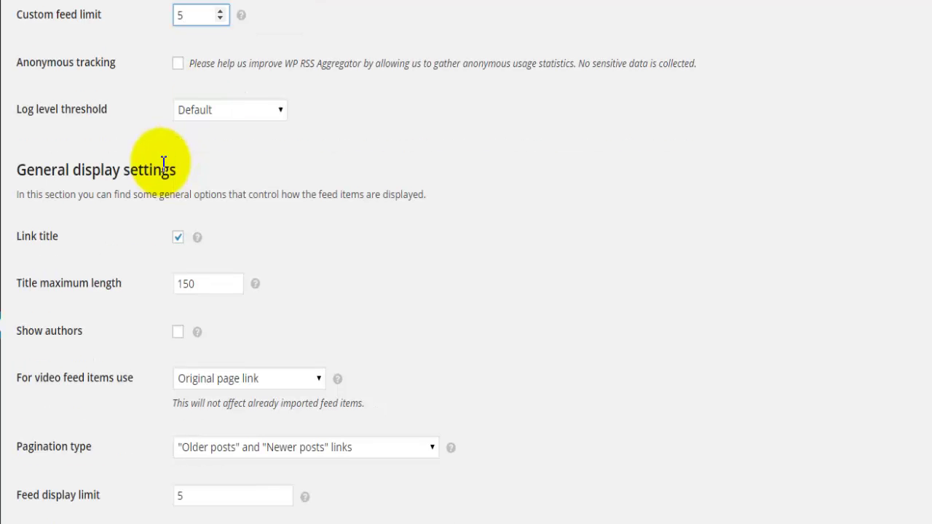
{"action": "left_click", "coordinate": [251, 111]}
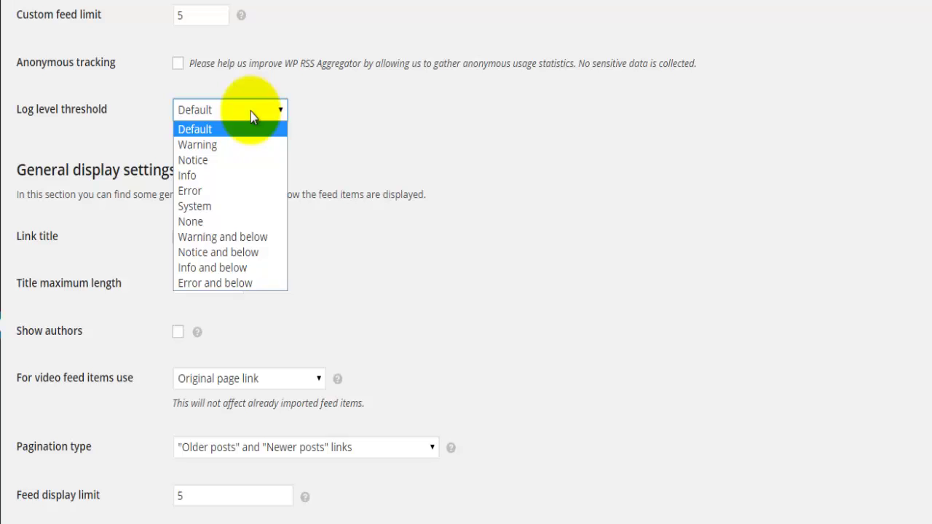
{"action": "left_click", "coordinate": [251, 112]}
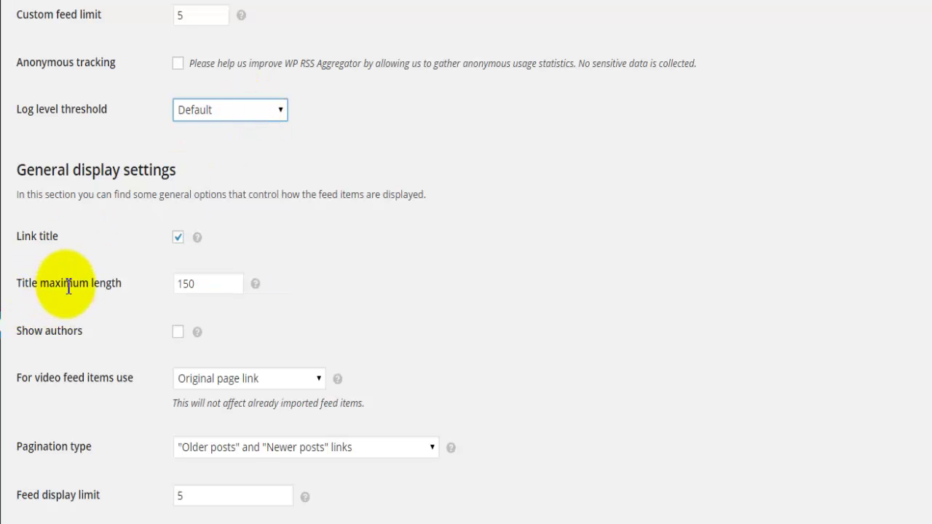
Examine the general display settings and compare the Link title option with the linked feed titles on the front-end home page.
{"action": "scroll", "coordinate": [67, 287], "scroll_direction": "down", "scroll_amount": 2}
{"action": "scroll", "coordinate": [65, 290], "scroll_direction": "down", "scroll_amount": 2}
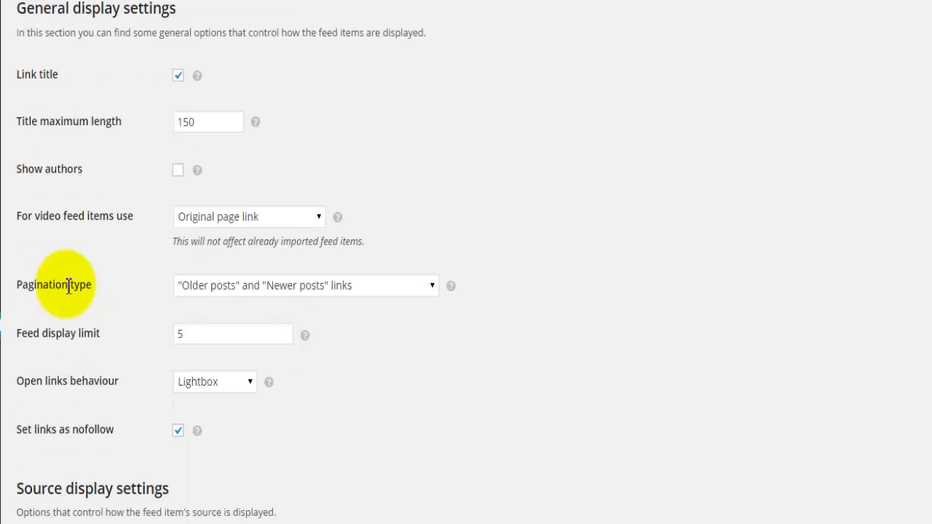
{"action": "double_click", "coordinate": [27, 77]}
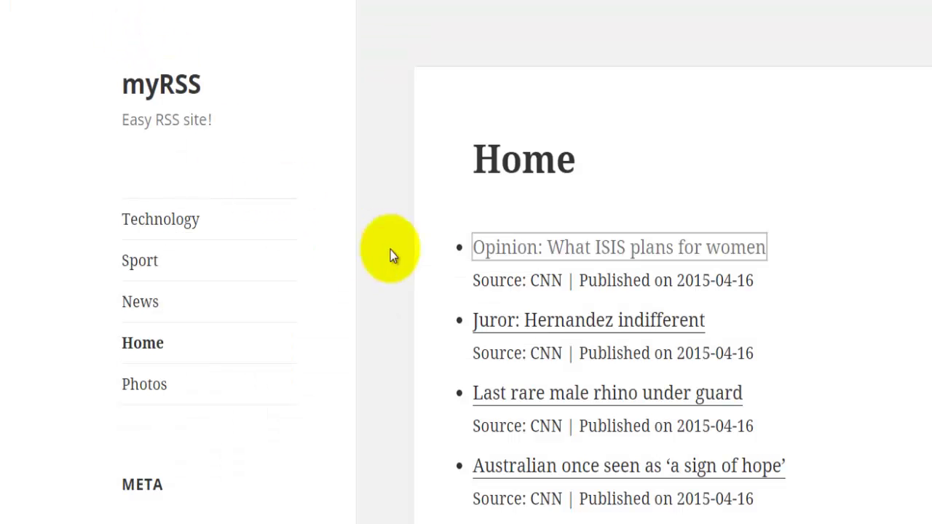
{"action": "left_click", "coordinate": [528, 262]}
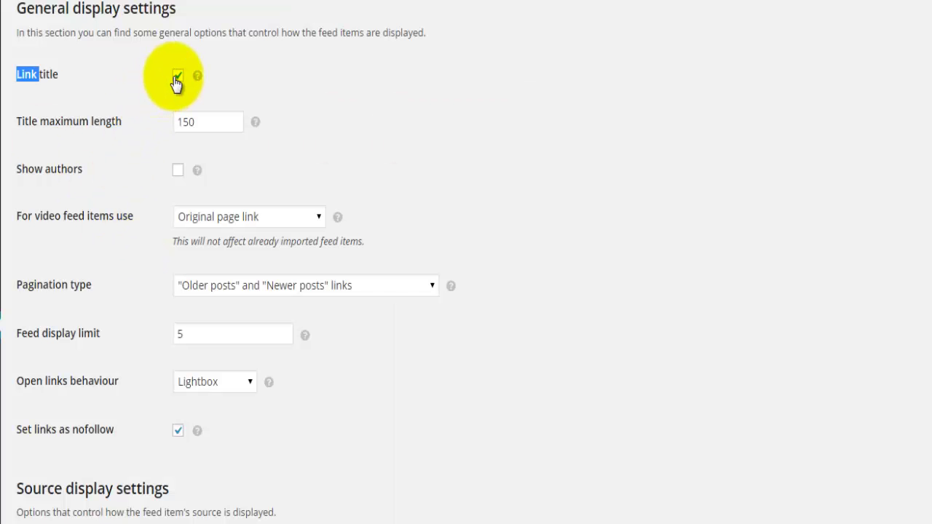
Set the title maximum length to 15, save the settings and check the feed titles on the front-end home page.
{"action": "double_click", "coordinate": [100, 122]}
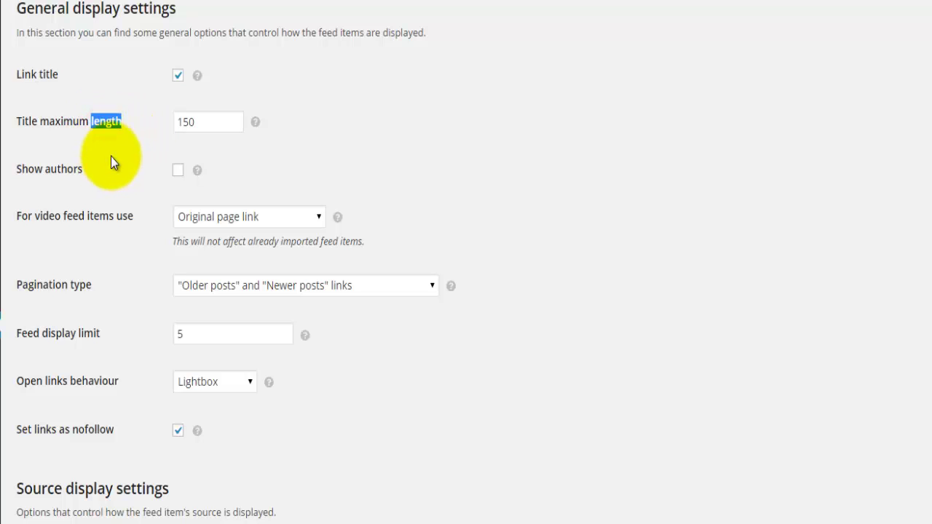
{"action": "left_click", "coordinate": [205, 120]}
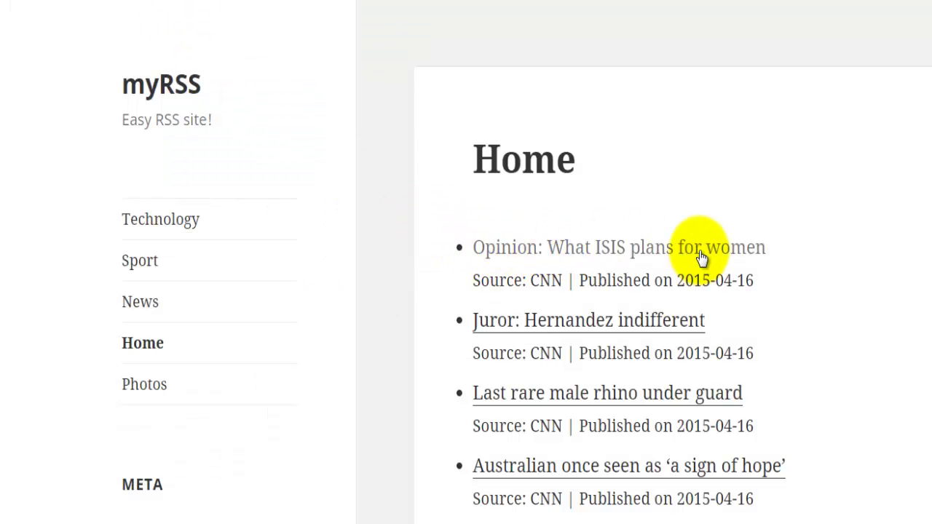
{"action": "left_click", "coordinate": [701, 251]}
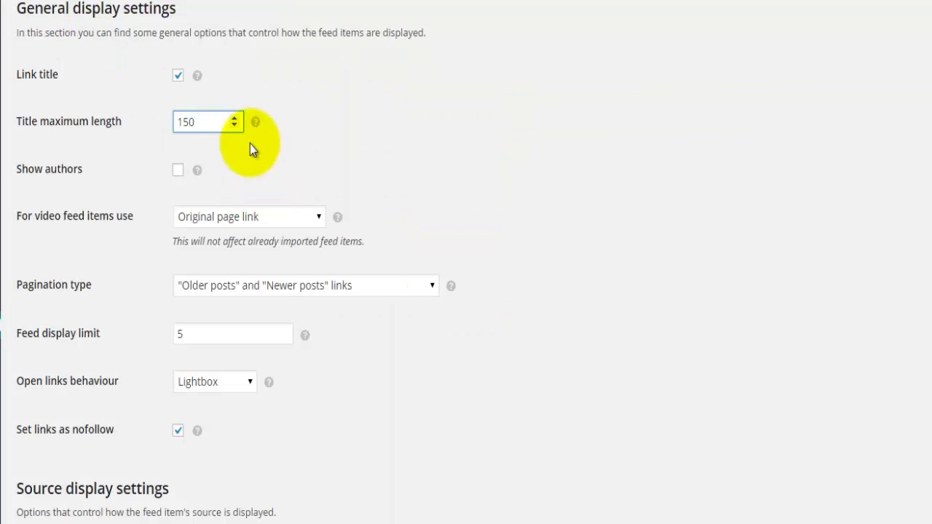
{"action": "left_click_drag", "start_coordinate": [215, 125], "coordinate": [156, 125]}
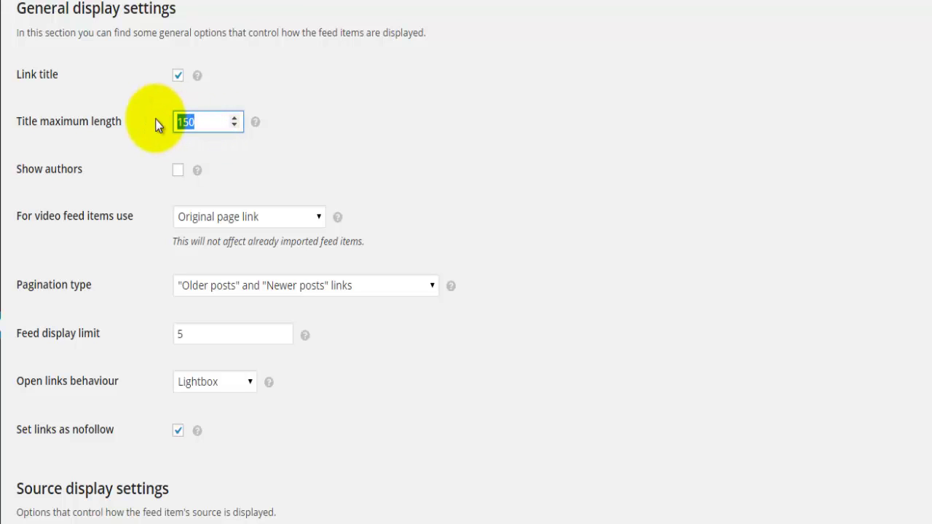
{"action": "type", "text": "15"}
{"action": "scroll", "coordinate": [532, 385], "scroll_direction": "down", "scroll_amount": 2}
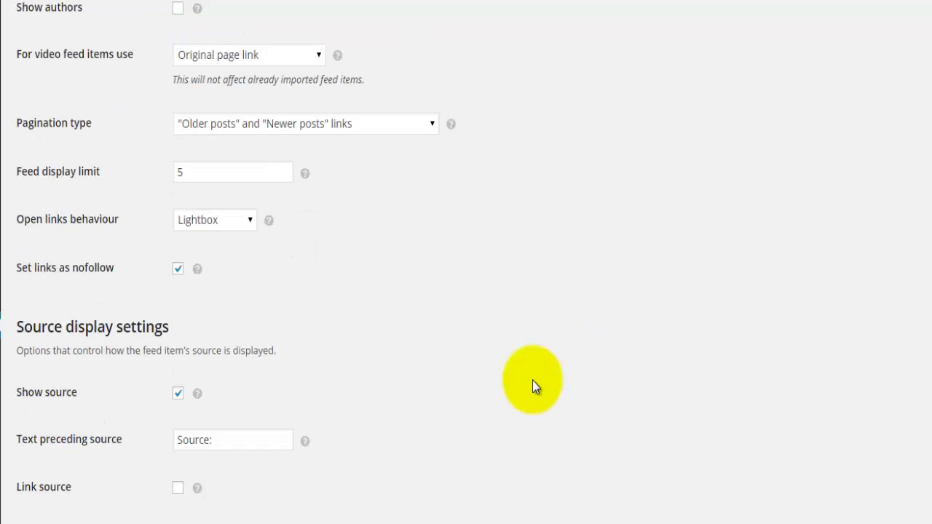
{"action": "scroll", "coordinate": [532, 380], "scroll_direction": "down", "scroll_amount": 4}
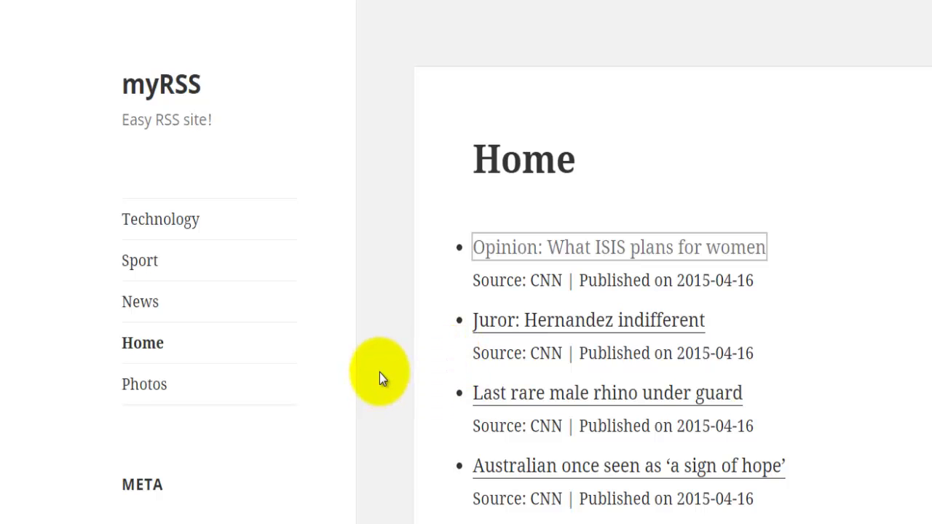
{"action": "key", "text": "F5"}
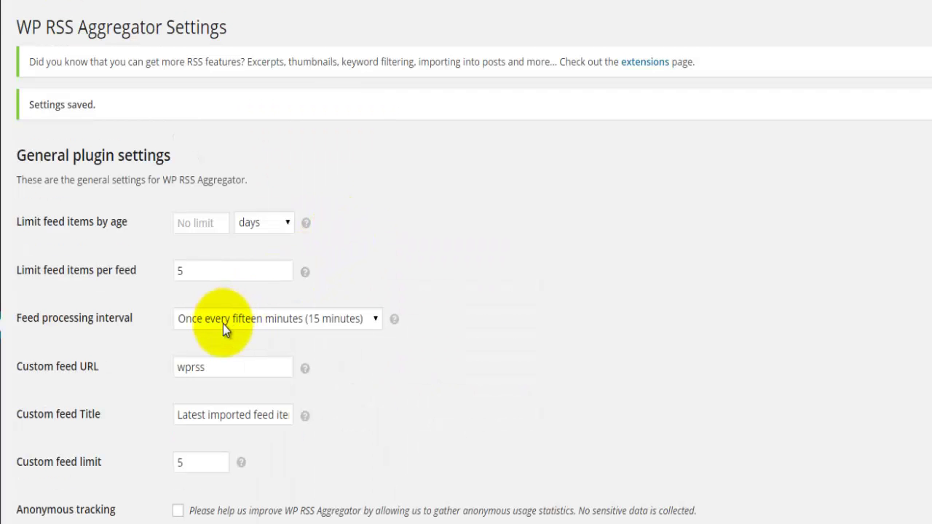
Set the title maximum length in the general display settings to 150.
{"action": "scroll", "coordinate": [223, 324], "scroll_direction": "down", "scroll_amount": 7}
{"action": "left_click_drag", "start_coordinate": [201, 245], "coordinate": [156, 247]}
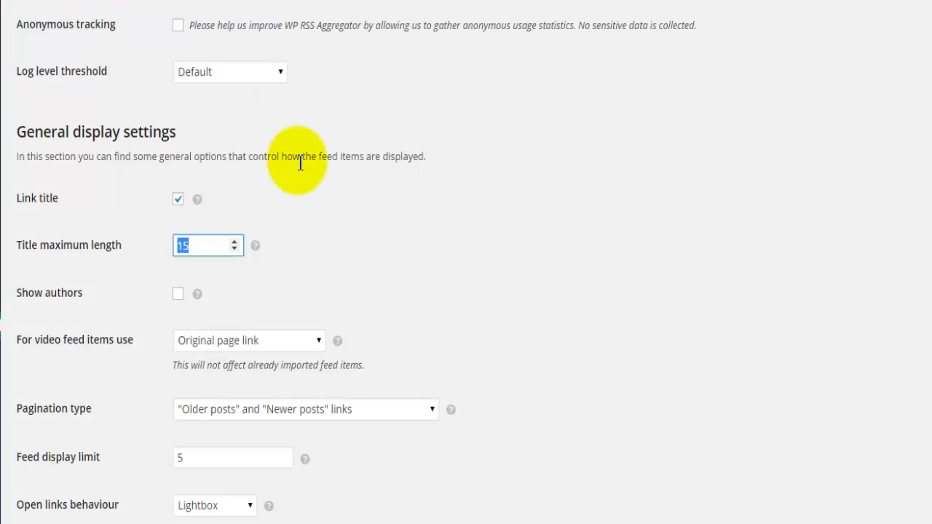
{"action": "type", "text": "150"}
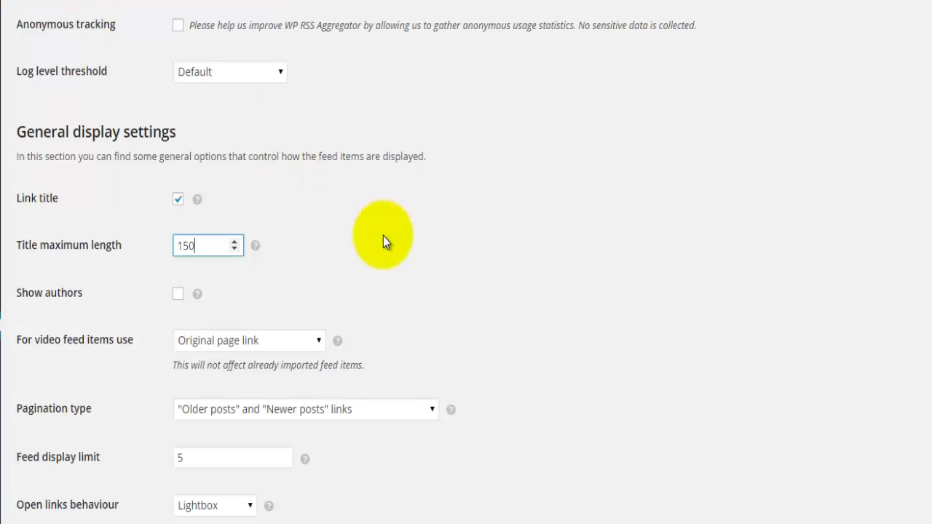
{"action": "left_click", "coordinate": [410, 216]}
Set the link used for video feed items to Embedded video player link.
{"action": "scroll", "coordinate": [410, 216], "scroll_direction": "down", "scroll_amount": 1}
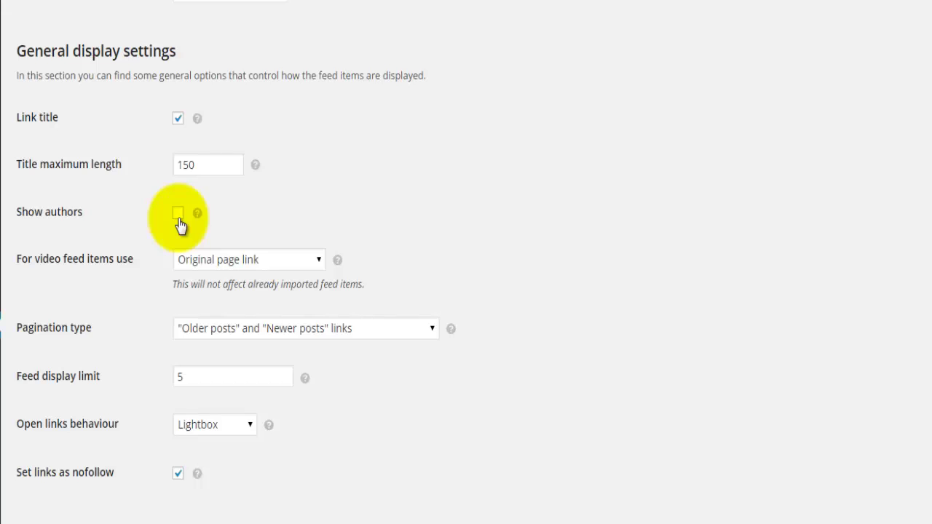
{"action": "scroll", "coordinate": [95, 284], "scroll_direction": "down", "scroll_amount": 1}
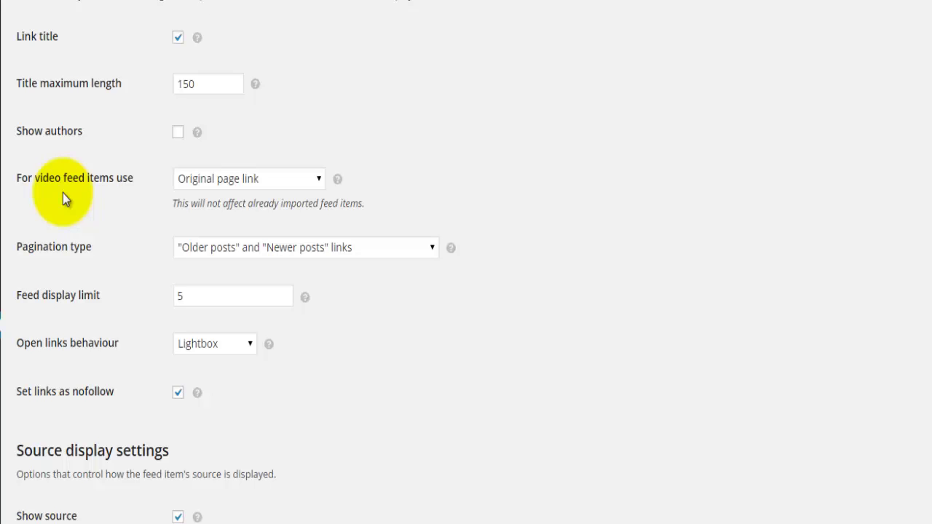
{"action": "left_click", "coordinate": [289, 180]}
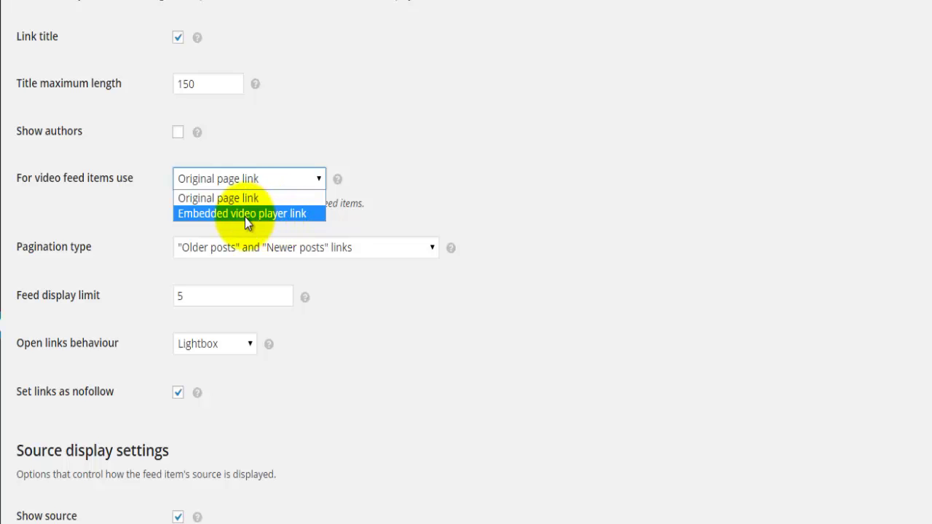
{"action": "left_click", "coordinate": [302, 214]}
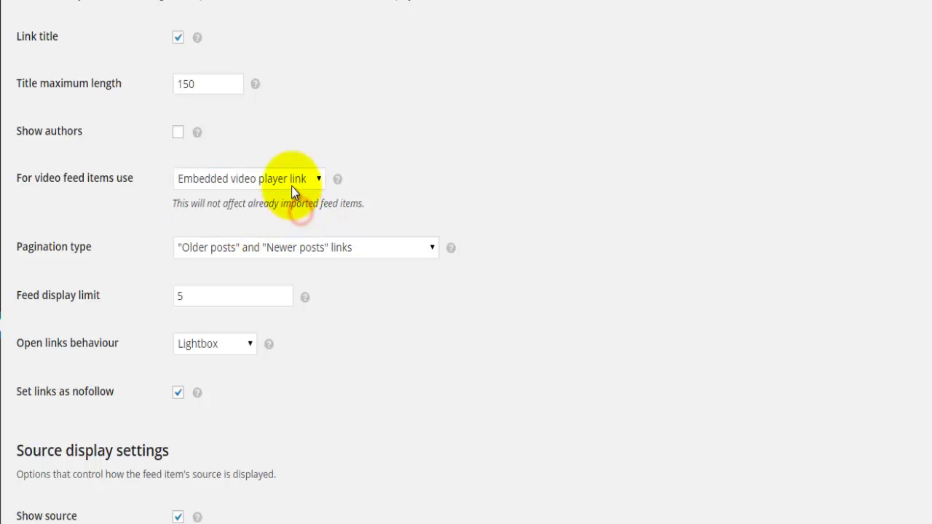
Examine the pagination type options and try the Older posts link on the front-end home page, keeping the current pagination type.
{"action": "scroll", "coordinate": [152, 260], "scroll_direction": "down", "scroll_amount": 1}
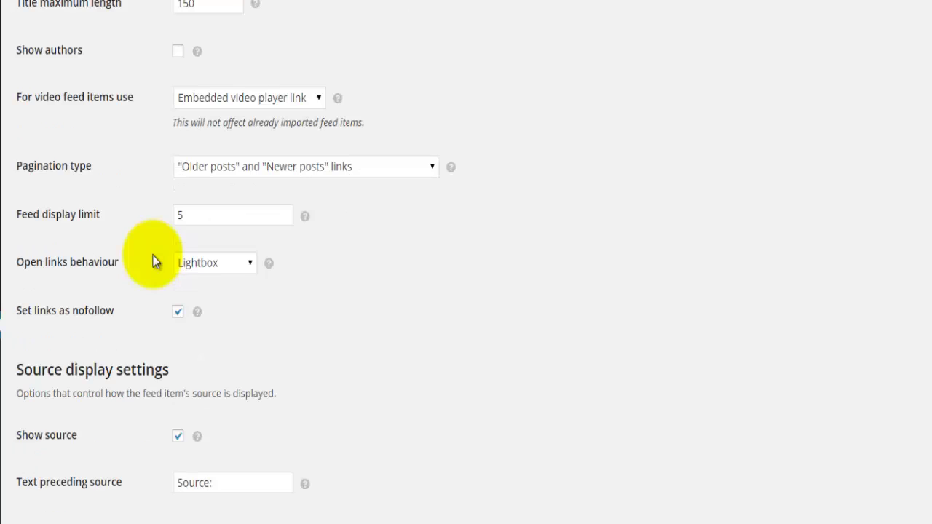
{"action": "left_click", "coordinate": [396, 174]}
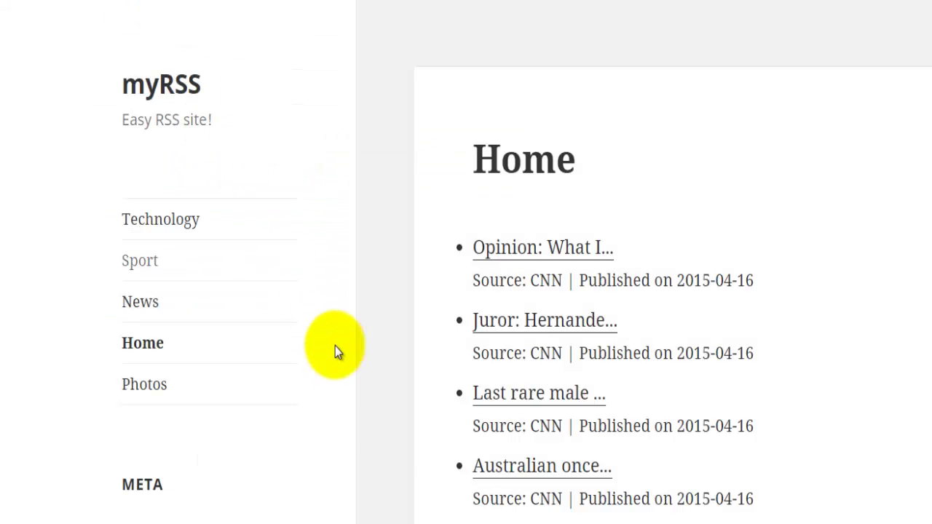
{"action": "scroll", "coordinate": [426, 453], "scroll_direction": "down", "scroll_amount": 2}
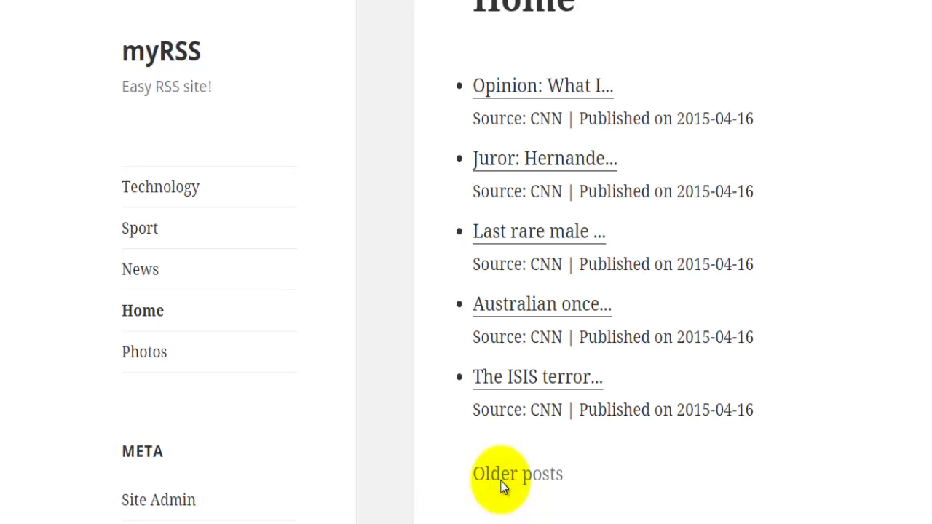
{"action": "left_click", "coordinate": [501, 484]}
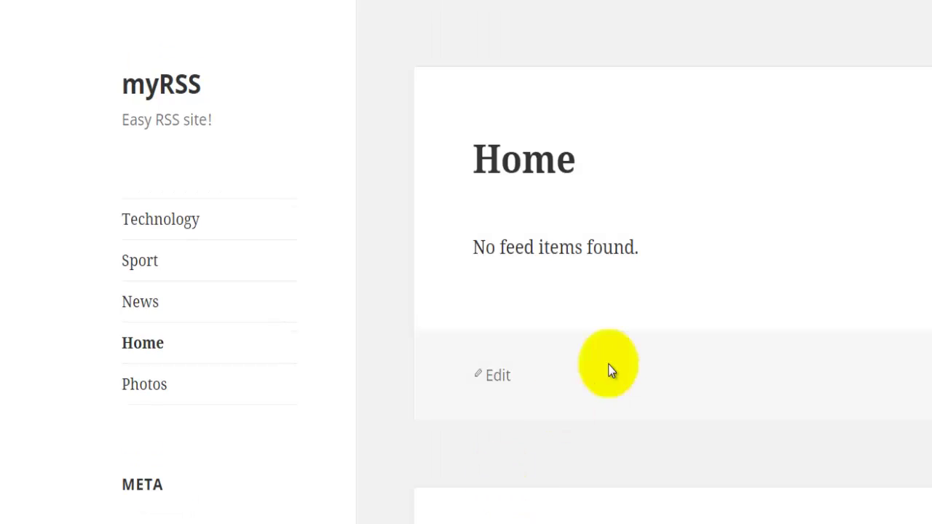
{"action": "scroll", "coordinate": [572, 468], "scroll_direction": "down", "scroll_amount": 5}
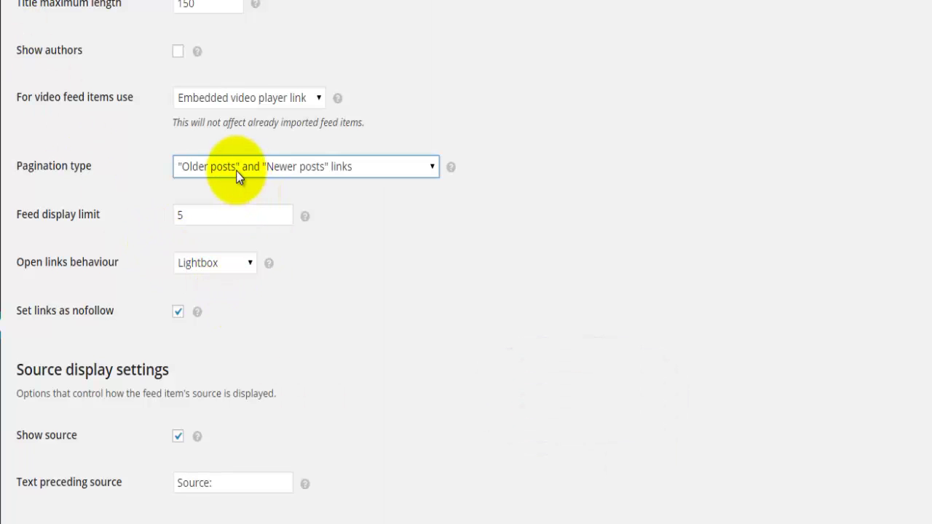
{"action": "left_click", "coordinate": [236, 172]}
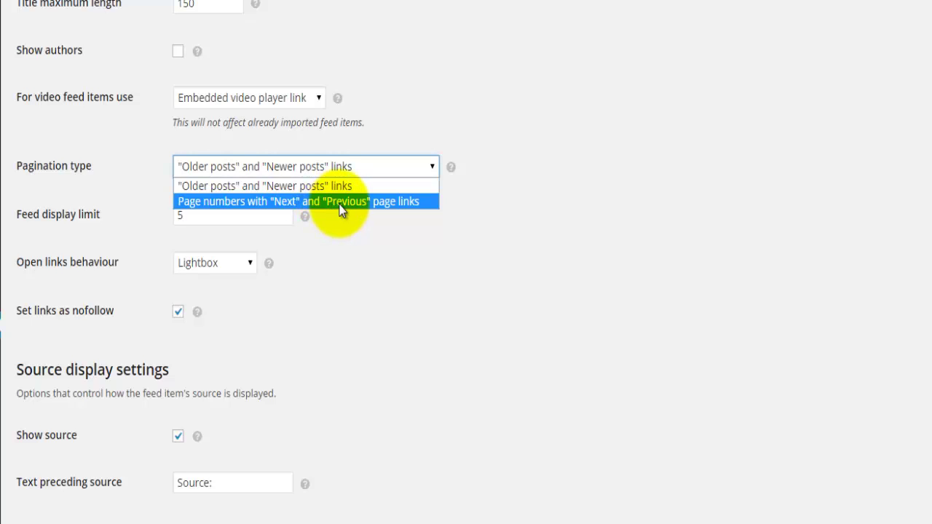
{"action": "left_click", "coordinate": [324, 268]}
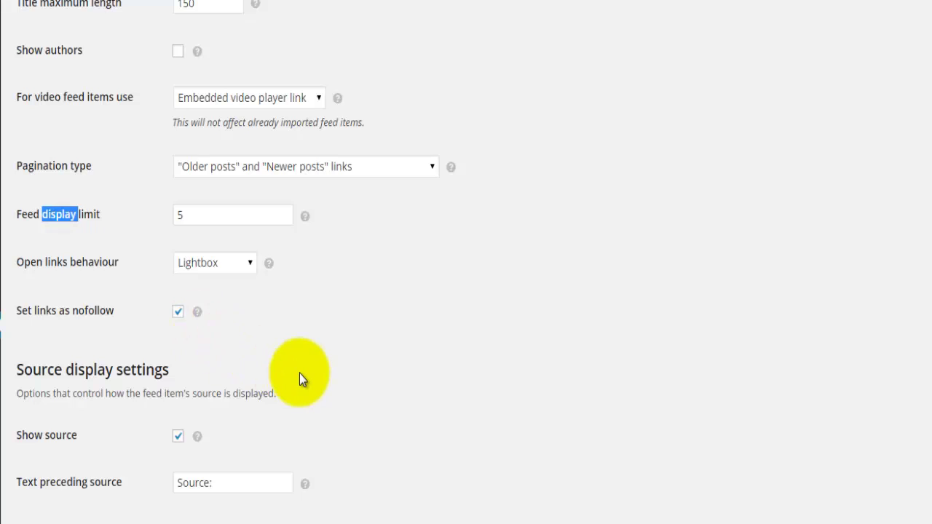
Set the open links behaviour to New window and save the settings.
{"action": "scroll", "coordinate": [299, 373], "scroll_direction": "down", "scroll_amount": 1}
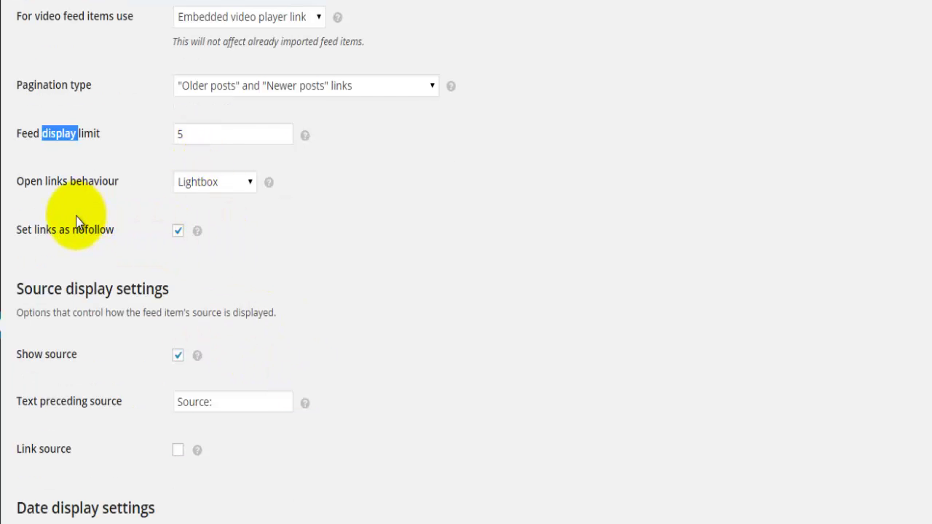
{"action": "left_click", "coordinate": [228, 181]}
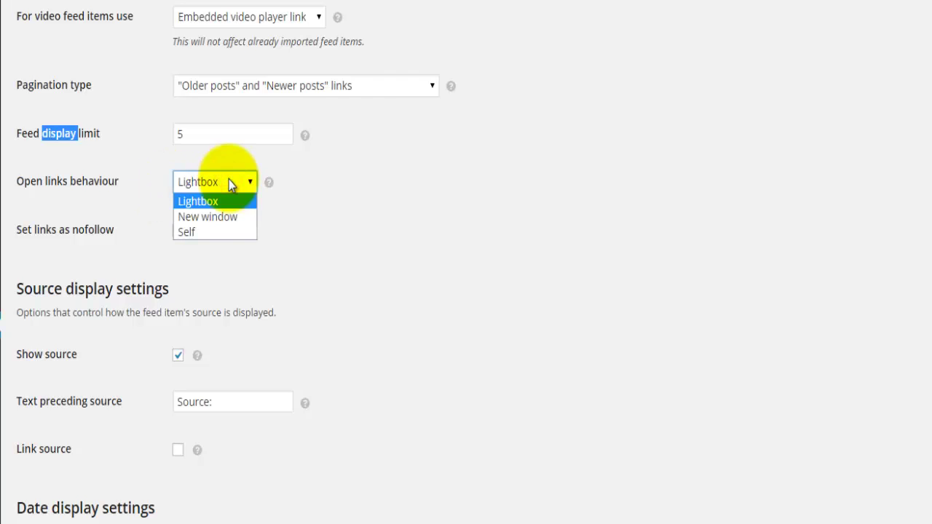
{"action": "left_click", "coordinate": [221, 219]}
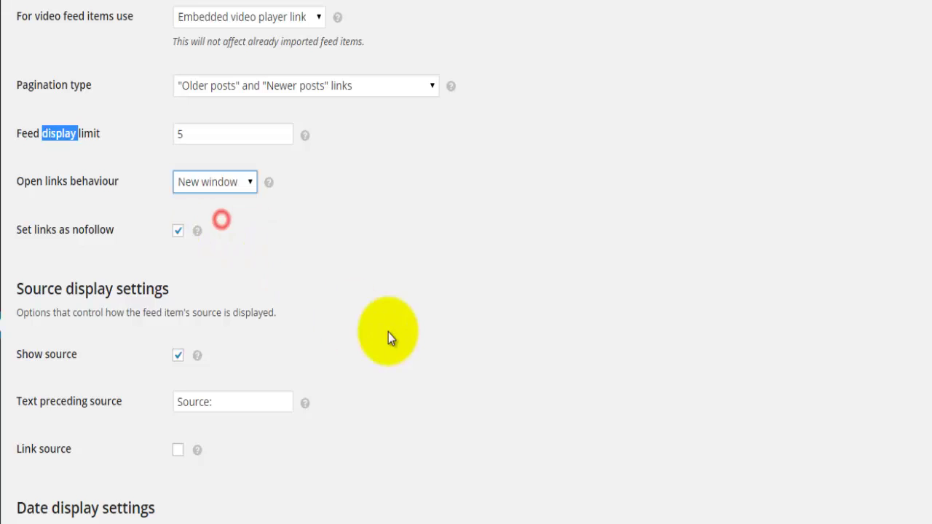
{"action": "scroll", "coordinate": [388, 332], "scroll_direction": "down", "scroll_amount": 3}
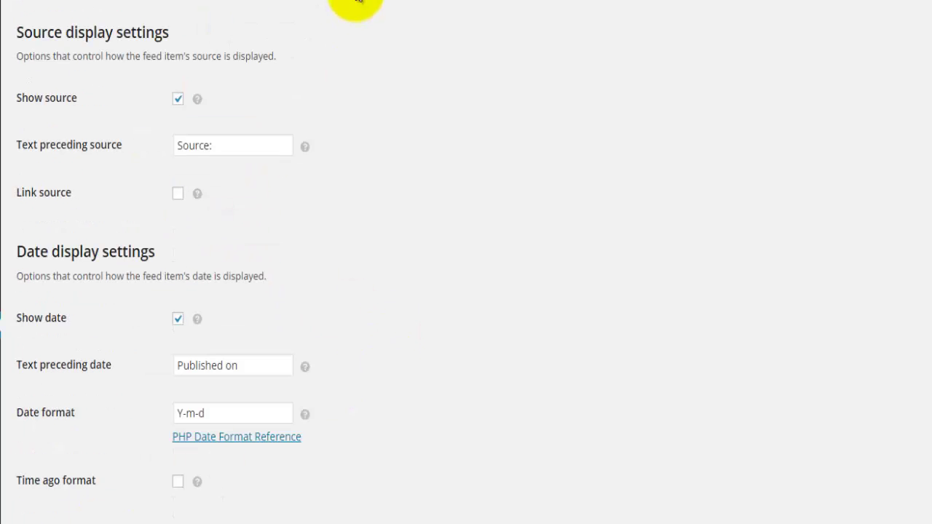
Reload the front-end home page and open the first feed item to check how its link opens, returning to the plugin settings.
{"action": "left_click", "coordinate": [354, 2]}
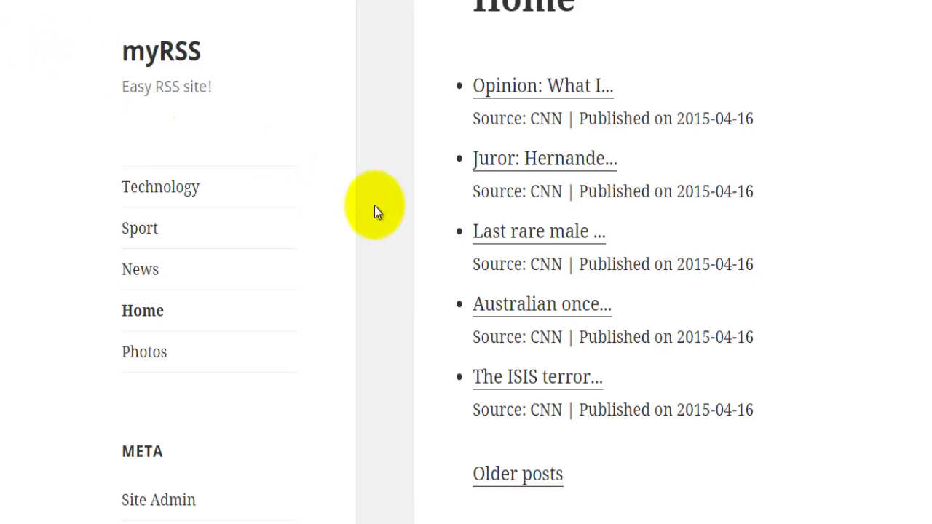
{"action": "key", "text": "F5"}
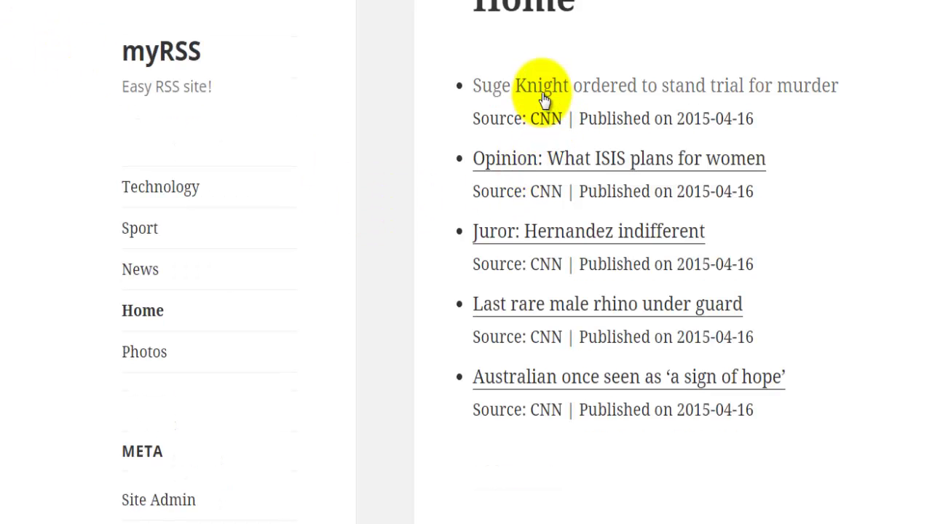
{"action": "left_click", "coordinate": [543, 100]}
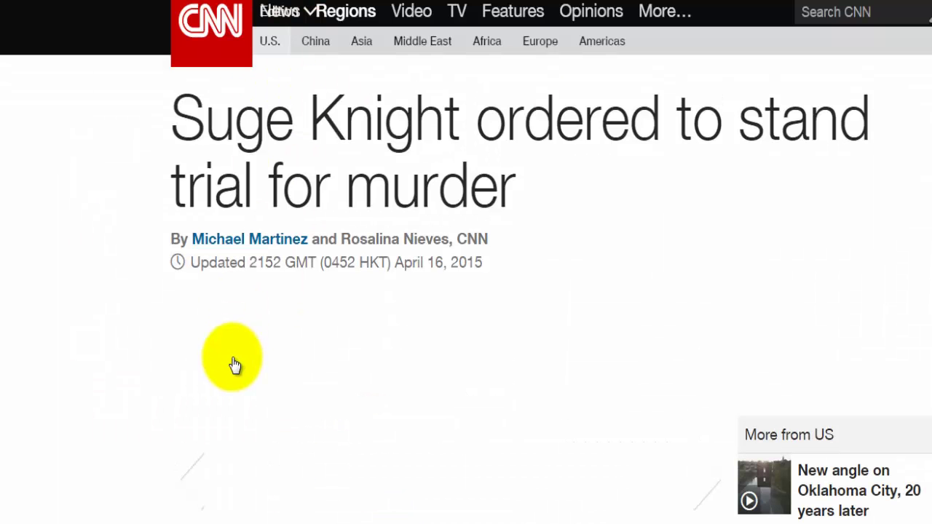
{"action": "scroll", "coordinate": [233, 364], "scroll_direction": "down", "scroll_amount": 5}
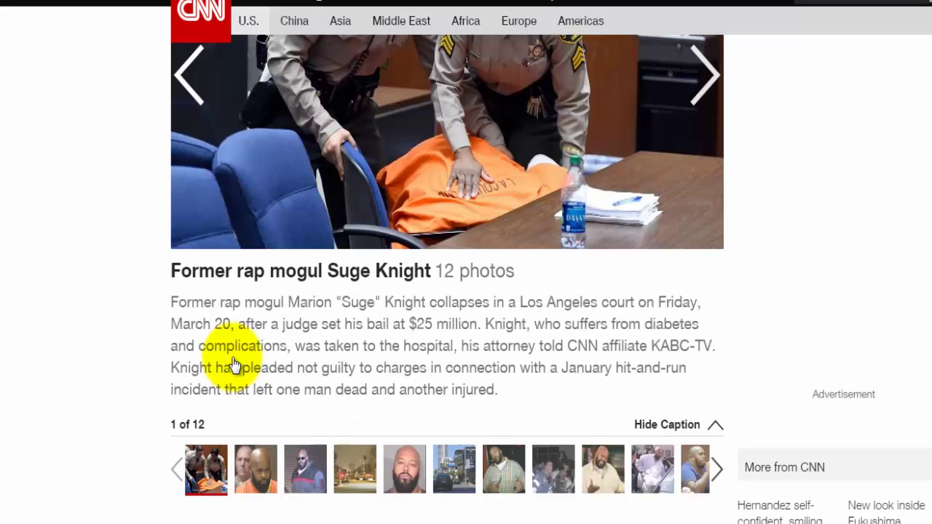
{"action": "scroll", "coordinate": [250, 77], "scroll_direction": "up", "scroll_amount": 5}
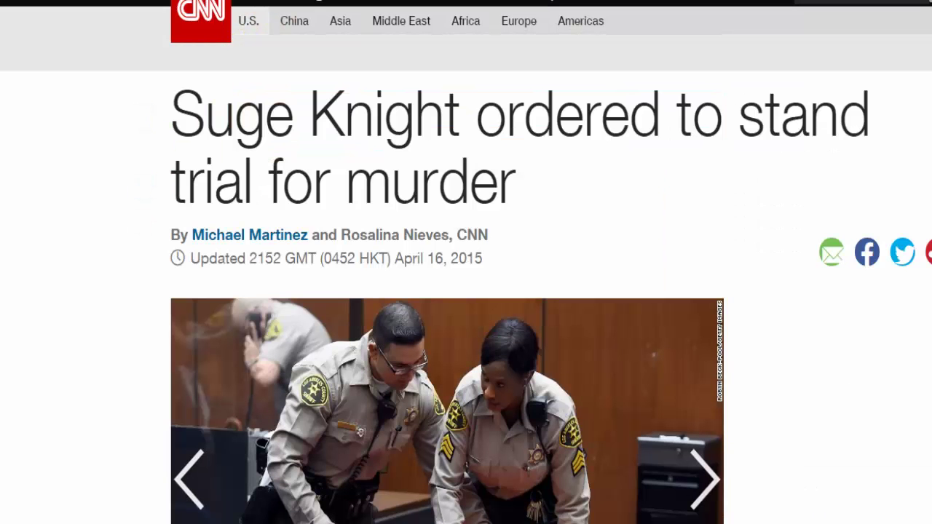
{"action": "key", "text": "alt+Left"}
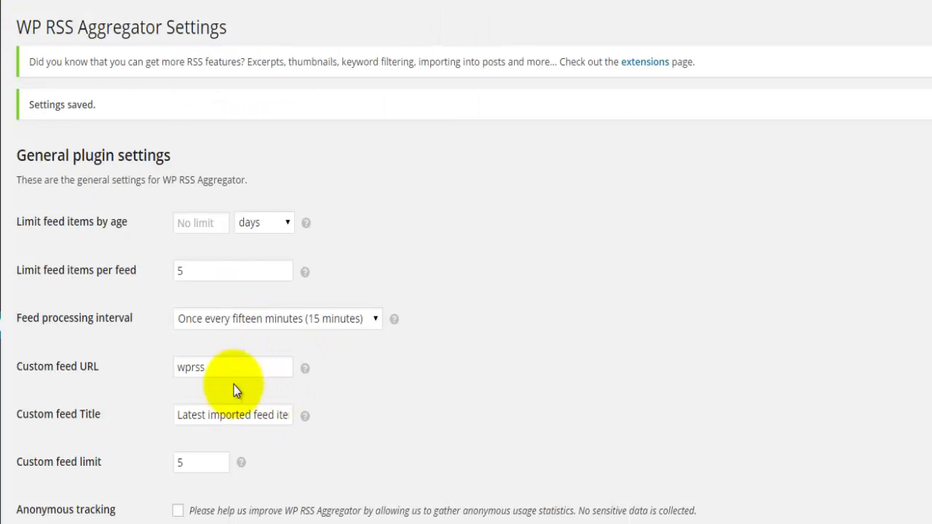
Set the open links behaviour to Self, save the settings, and open the first feed item on the front-end home page.
{"action": "scroll", "coordinate": [235, 388], "scroll_direction": "down", "scroll_amount": 10}
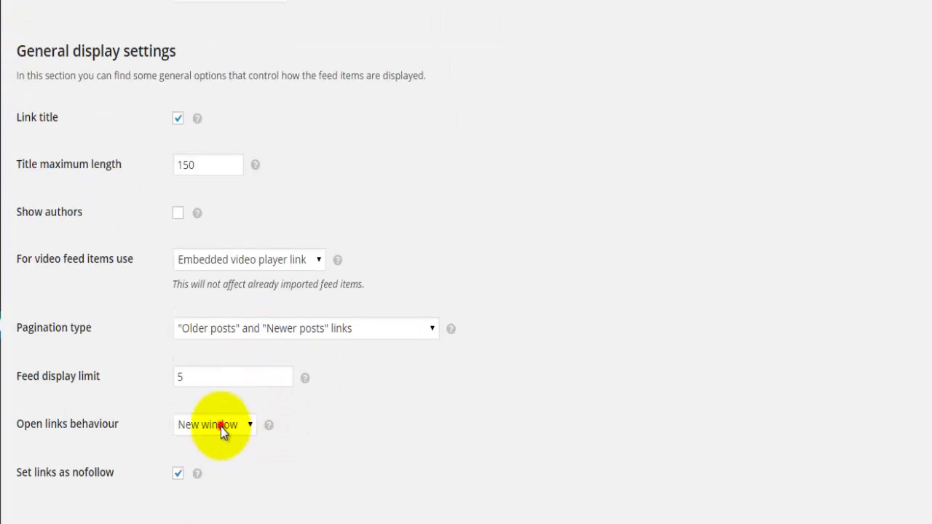
{"action": "left_click", "coordinate": [221, 426]}
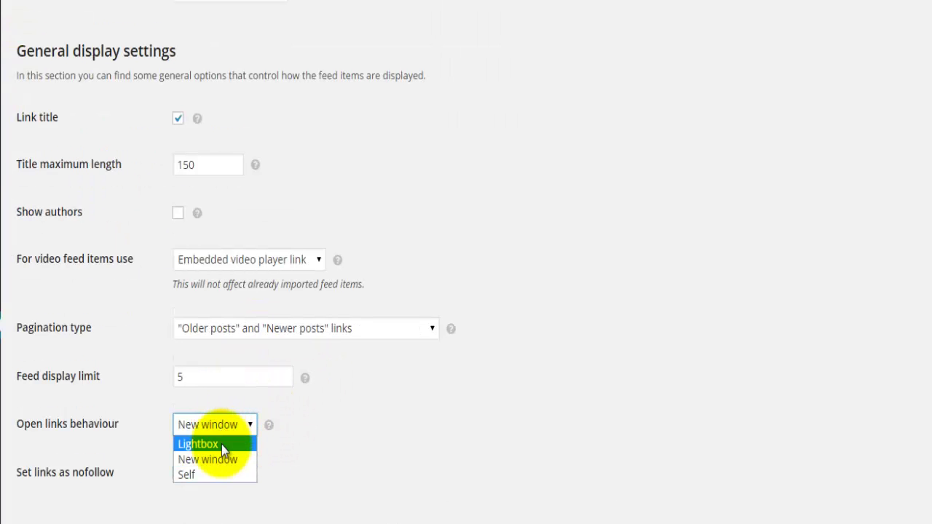
{"action": "left_click", "coordinate": [192, 476]}
{"action": "scroll", "coordinate": [314, 518], "scroll_direction": "down", "scroll_amount": 7}
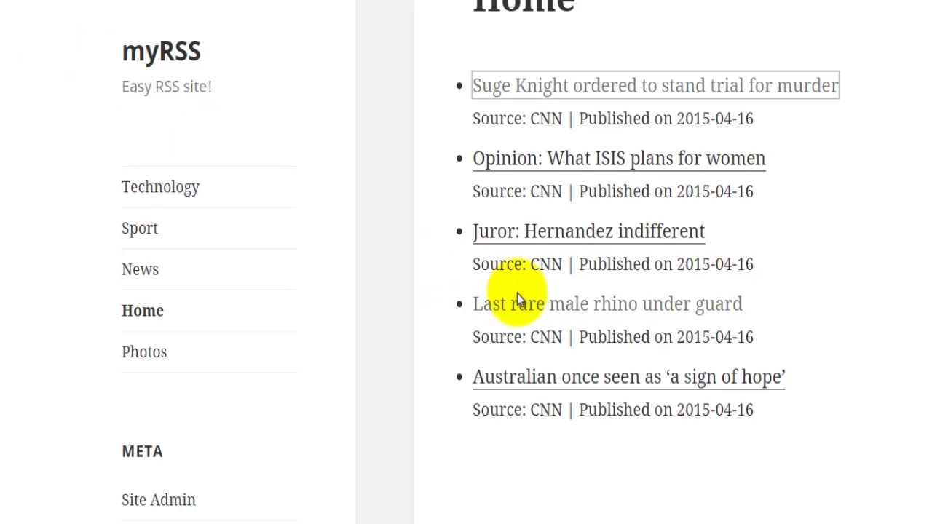
{"action": "left_click", "coordinate": [532, 94]}
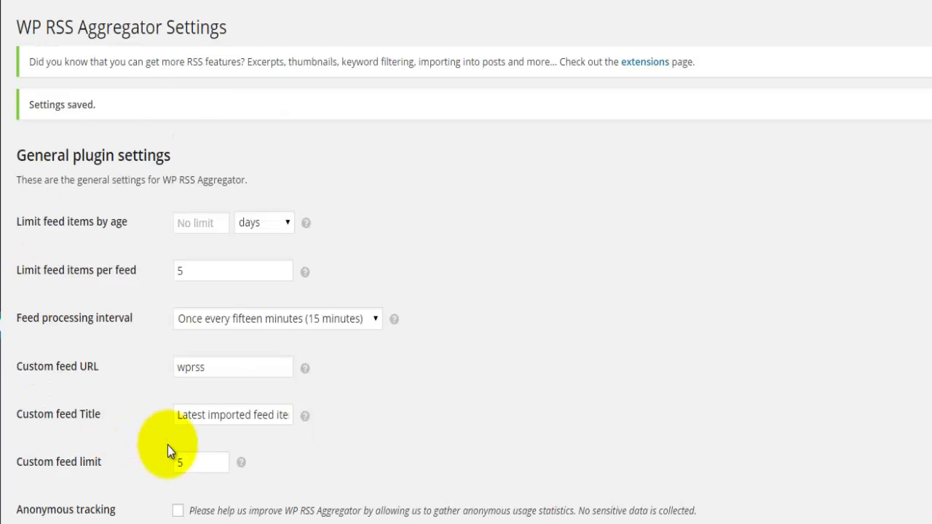
Set the open links behaviour to Lightbox and save the settings.
{"action": "scroll", "coordinate": [168, 445], "scroll_direction": "down", "scroll_amount": 5}
{"action": "scroll", "coordinate": [167, 445], "scroll_direction": "down", "scroll_amount": 9}
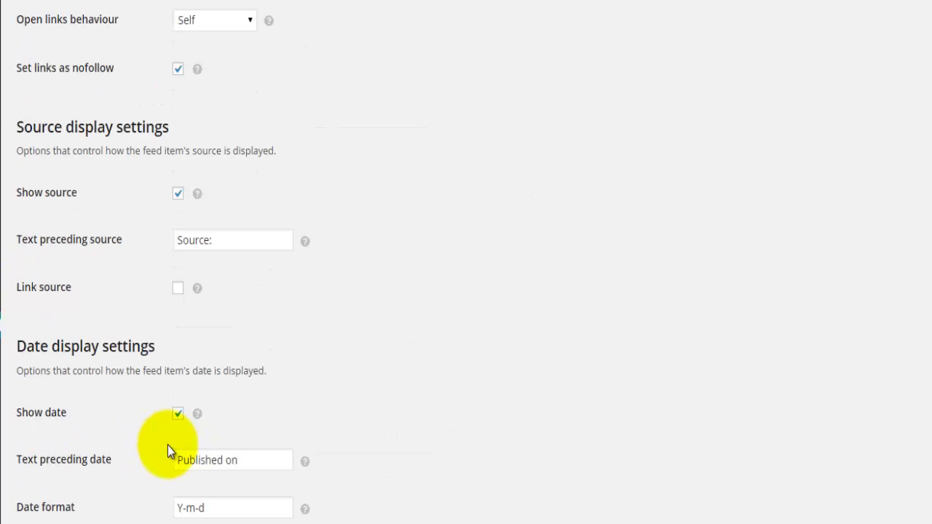
{"action": "scroll", "coordinate": [168, 445], "scroll_direction": "up", "scroll_amount": 1}
{"action": "scroll", "coordinate": [170, 445], "scroll_direction": "up", "scroll_amount": 1}
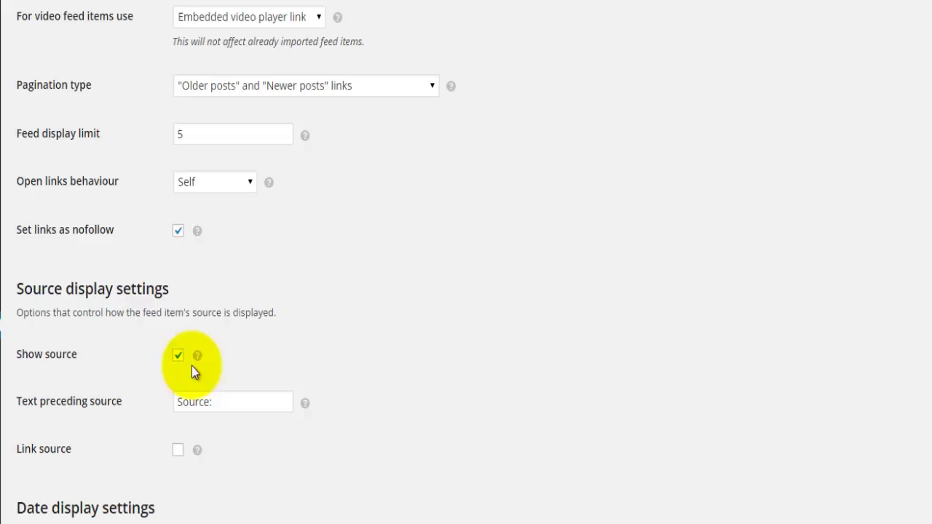
{"action": "left_click", "coordinate": [210, 182]}
{"action": "left_click", "coordinate": [212, 194]}
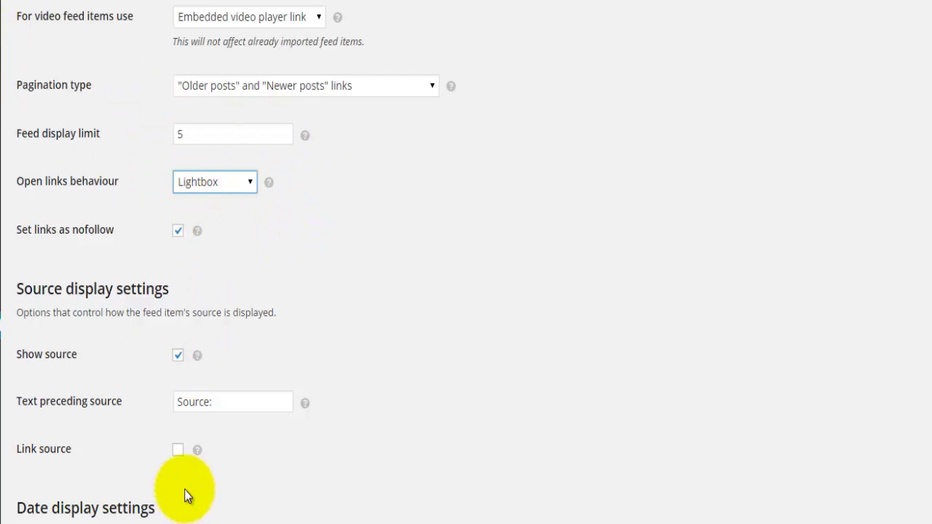
{"action": "scroll", "coordinate": [184, 489], "scroll_direction": "down", "scroll_amount": 3}
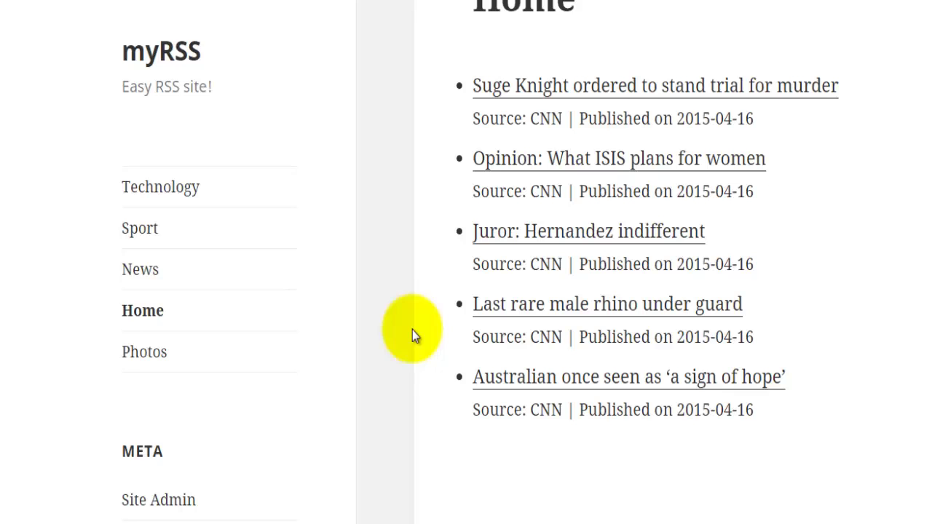
Open the first feed item on the front-end home page, look through the article in the lightbox and close it.
{"action": "scroll", "coordinate": [407, 328], "scroll_direction": "down", "scroll_amount": 2}
{"action": "left_click", "coordinate": [510, 88]}
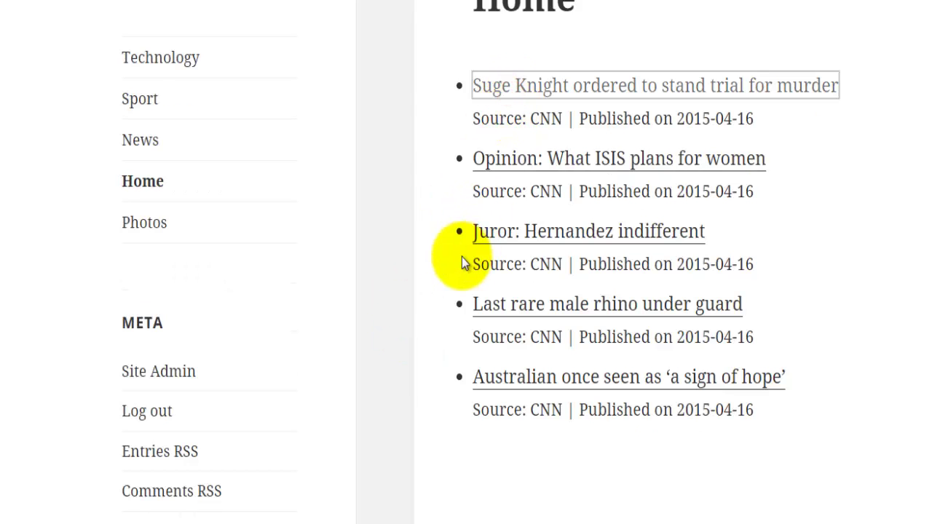
{"action": "left_click", "coordinate": [609, 84]}
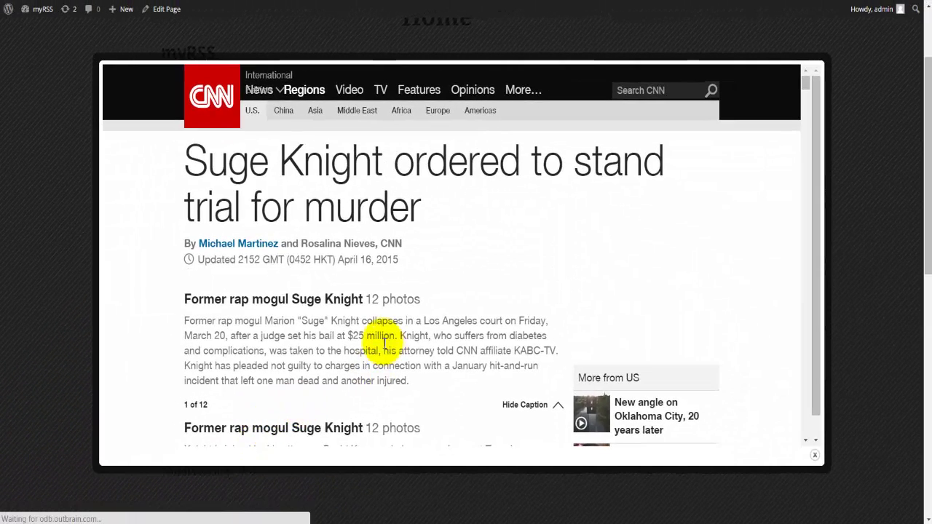
{"action": "scroll", "coordinate": [300, 427], "scroll_direction": "down", "scroll_amount": 6}
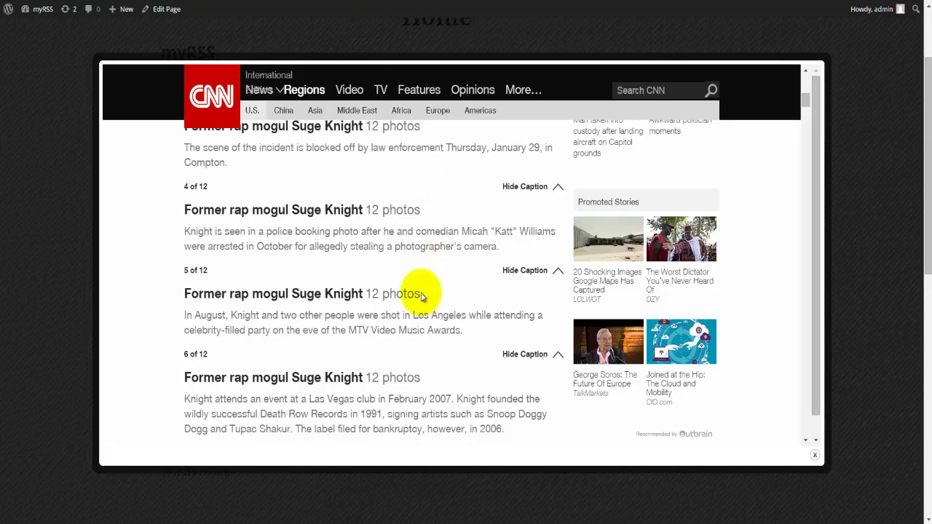
{"action": "left_click", "coordinate": [816, 456]}
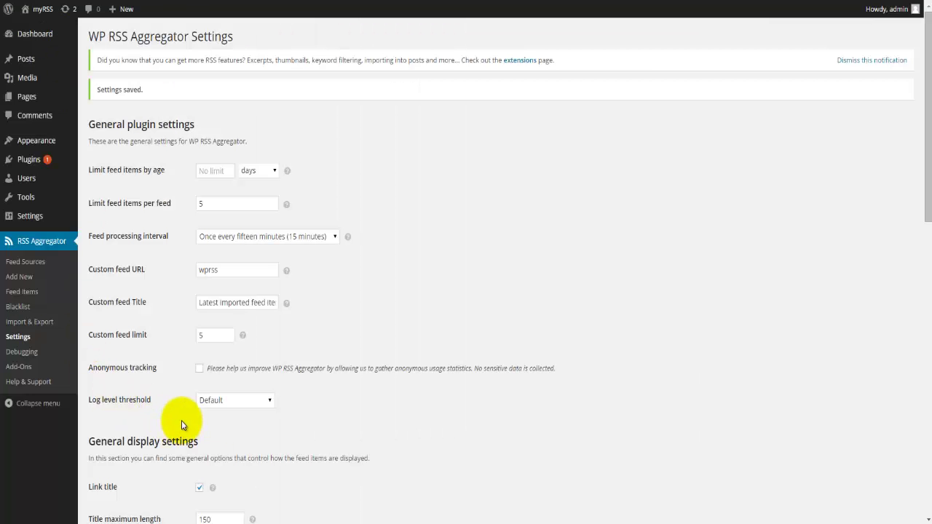
Examine the source display settings in the plugin and compare them with the source text under the front-end feed items.
{"action": "scroll", "coordinate": [260, 395], "scroll_direction": "down", "scroll_amount": 5}
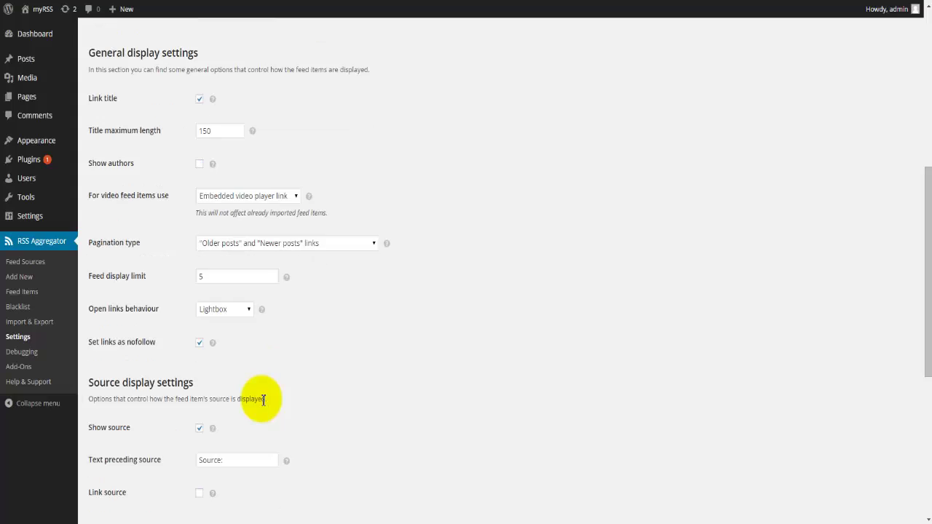
{"action": "scroll", "coordinate": [263, 399], "scroll_direction": "down", "scroll_amount": 3}
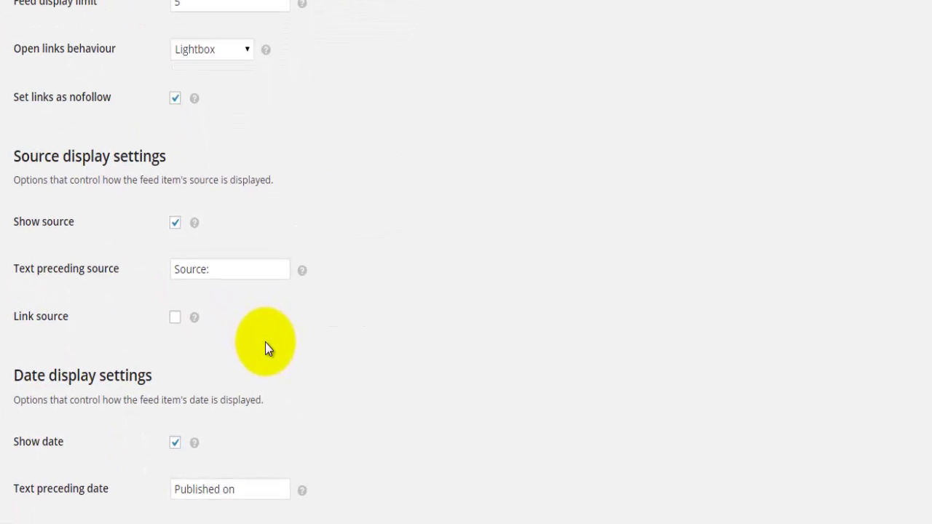
{"action": "scroll", "coordinate": [264, 340], "scroll_direction": "down", "scroll_amount": 2}
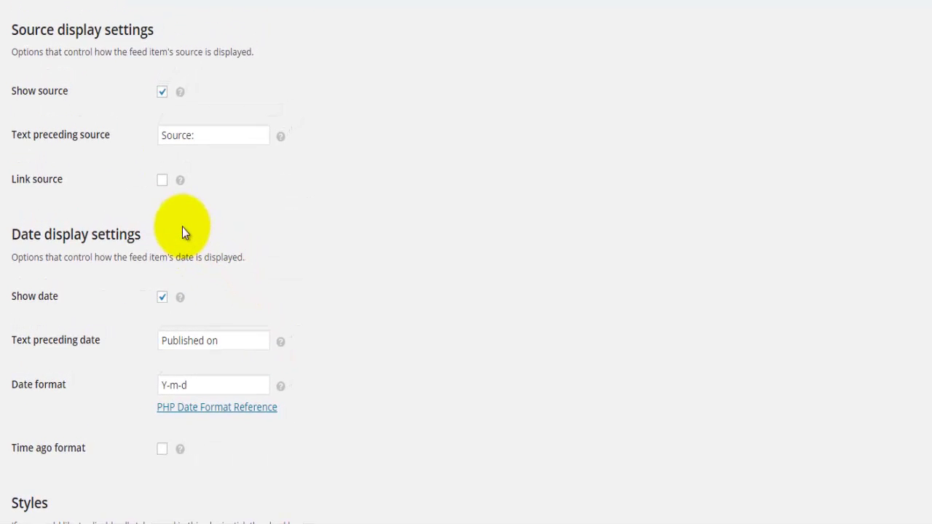
{"action": "double_click", "coordinate": [25, 93]}
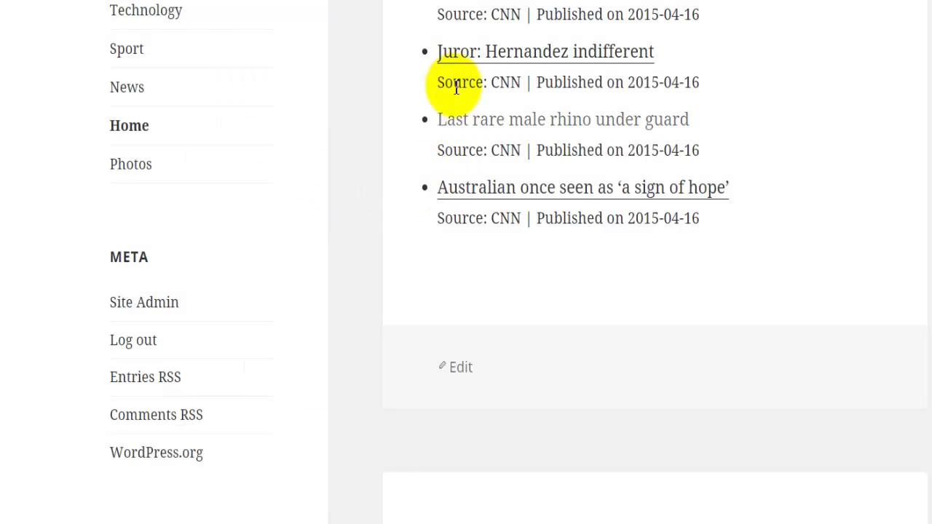
{"action": "left_click_drag", "start_coordinate": [437, 81], "coordinate": [495, 102]}
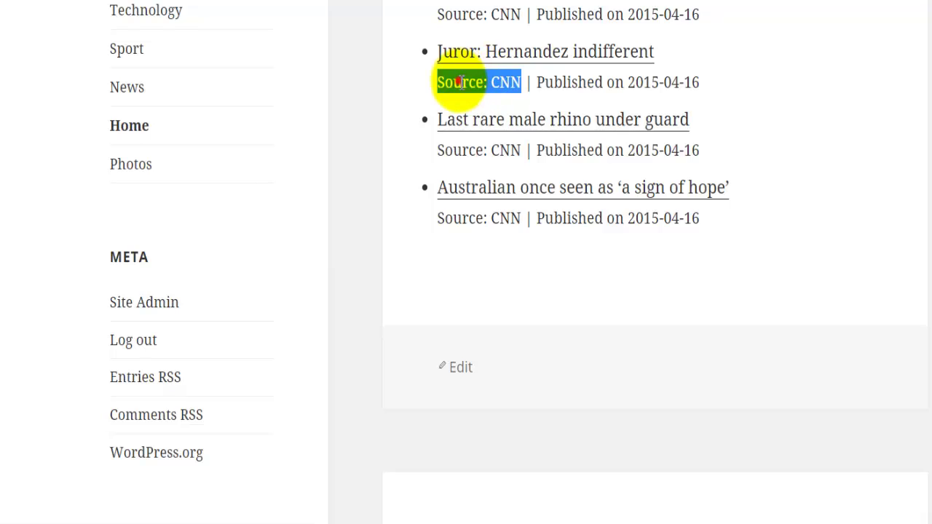
{"action": "mouse_move", "coordinate": [461, 82]}
{"action": "left_mouse_down"}
{"action": "mouse_move", "coordinate": [505, 83]}
{"action": "mouse_move", "coordinate": [467, 82]}
{"action": "left_mouse_up"}
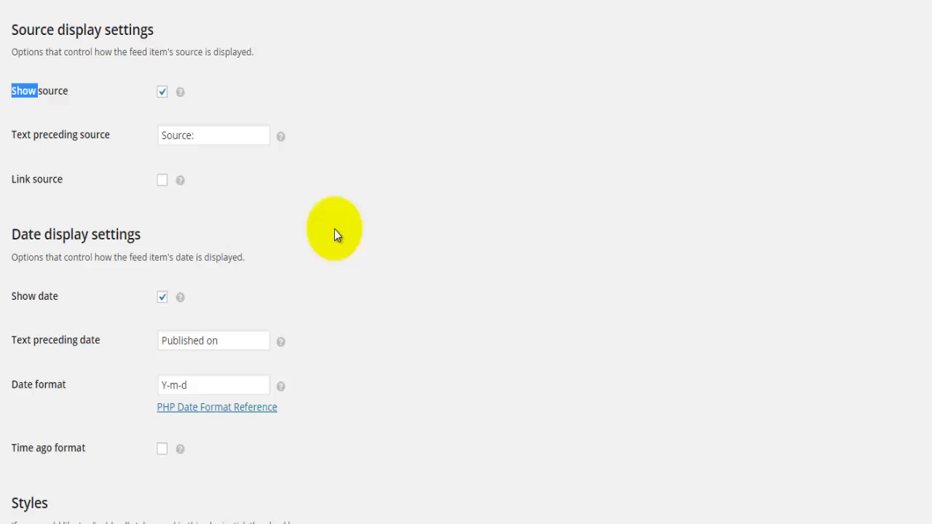
Review the link source, date display and styles options, and save the plugin settings.
{"action": "scroll", "coordinate": [334, 229], "scroll_direction": "down", "scroll_amount": 1}
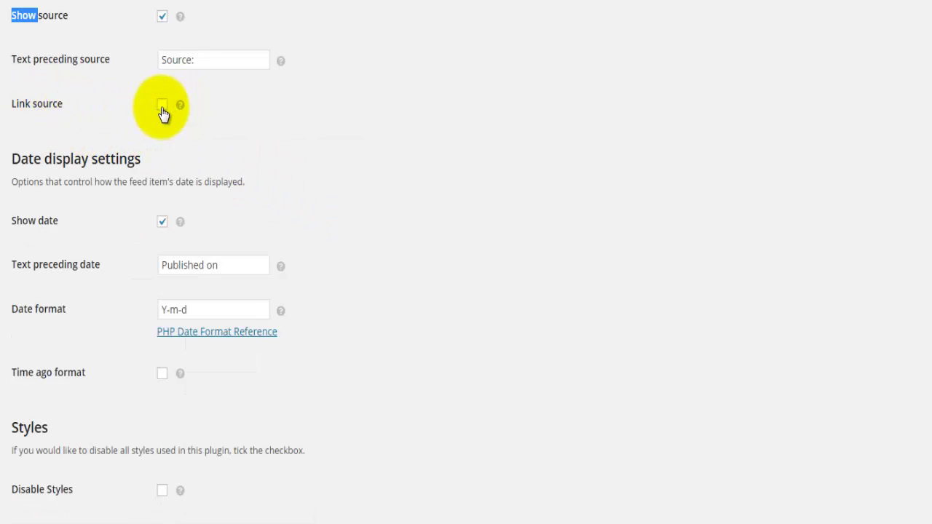
{"action": "scroll", "coordinate": [146, 127], "scroll_direction": "down", "scroll_amount": 2}
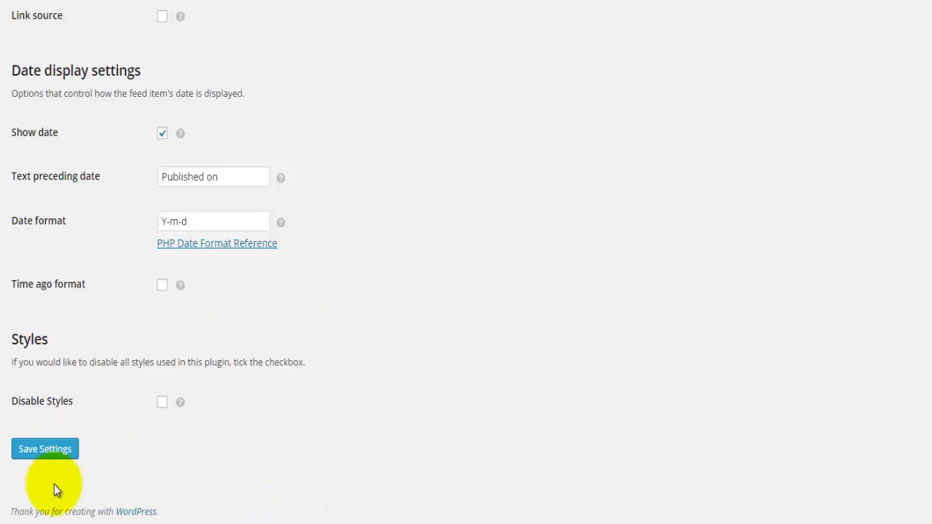
{"action": "left_click", "coordinate": [47, 456]}
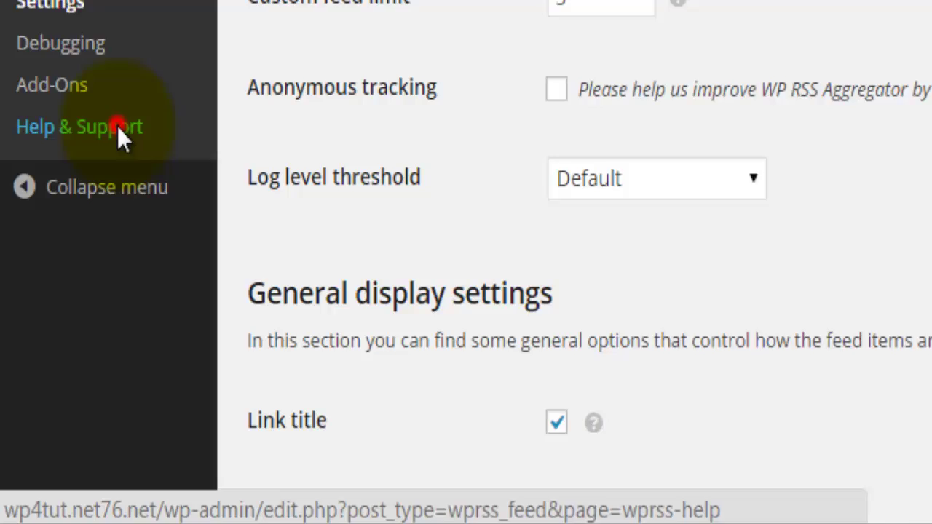
Open the plugin's documentation in a new tab from the Help & Support page and go to its Shortcodes article.
{"action": "left_click", "coordinate": [118, 126]}
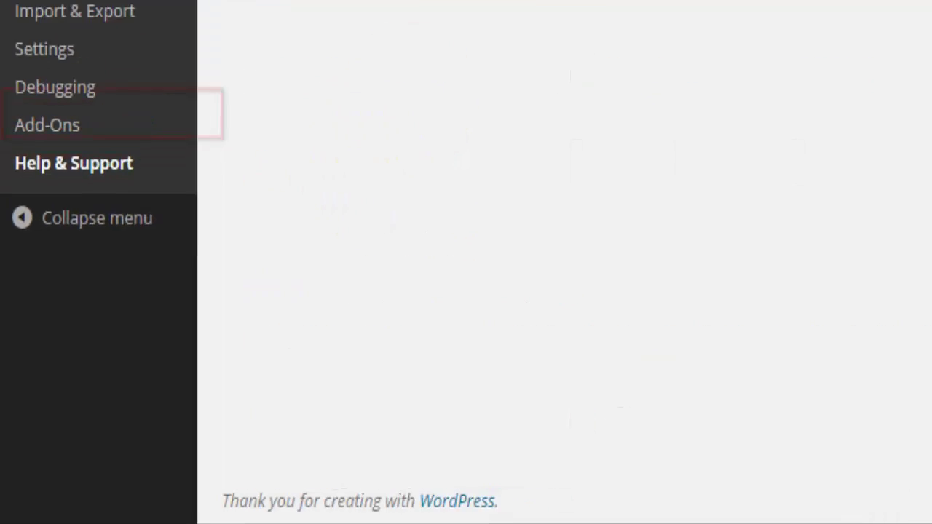
{"action": "right_click", "coordinate": [162, 121]}
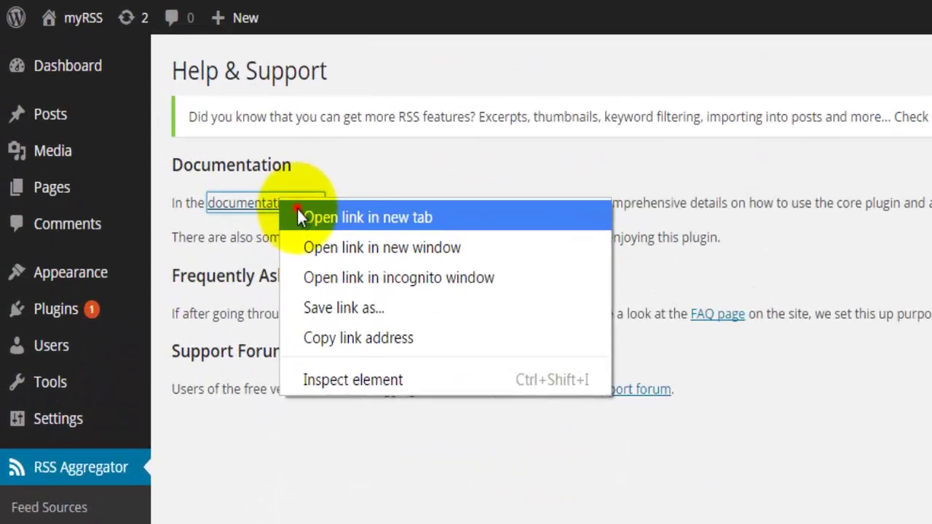
{"action": "left_click", "coordinate": [297, 207]}
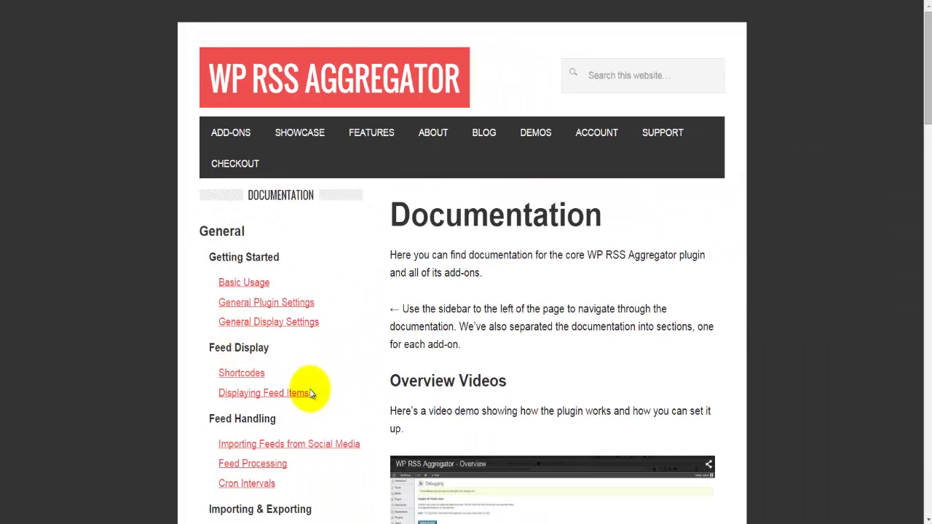
{"action": "scroll", "coordinate": [310, 389], "scroll_direction": "down", "scroll_amount": 1}
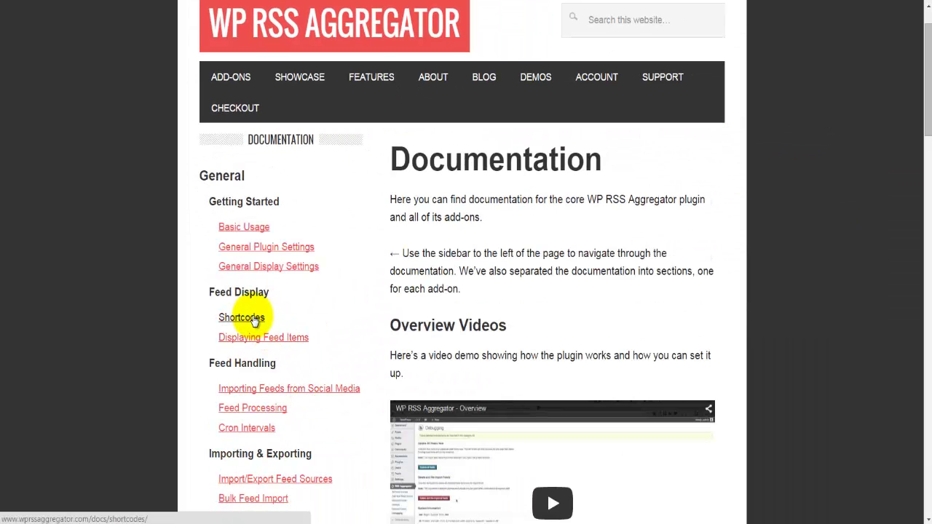
{"action": "left_click", "coordinate": [305, 339]}
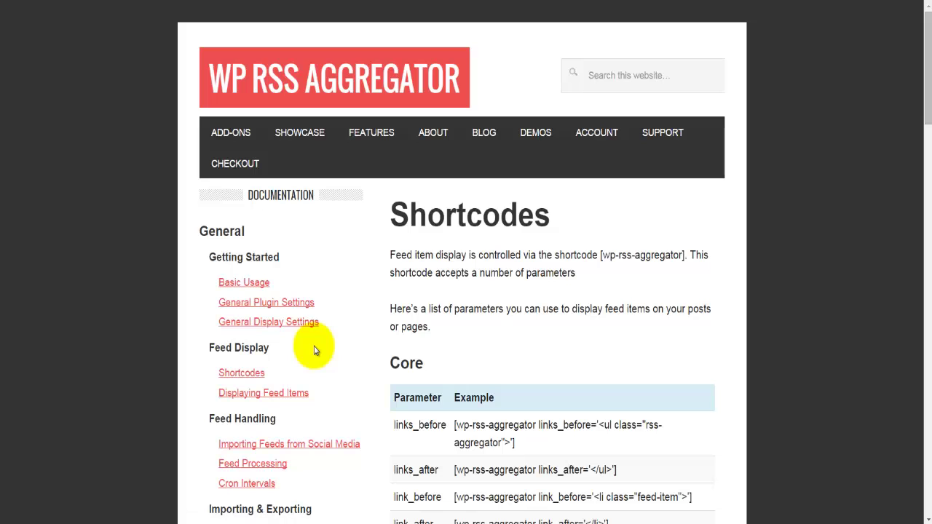
Examine the Core table of wp-rss-aggregator shortcode parameters and their examples.
{"action": "scroll", "coordinate": [358, 335], "scroll_direction": "down", "scroll_amount": 2}
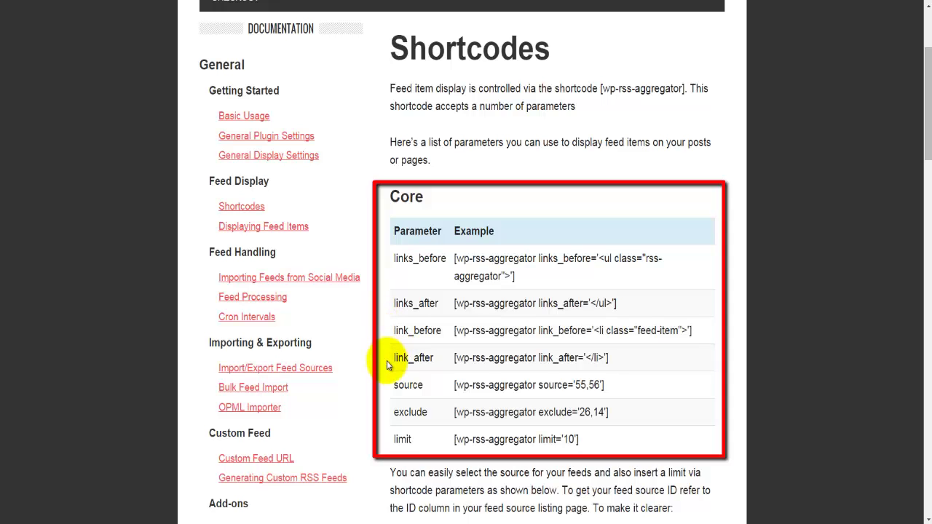
{"action": "scroll", "coordinate": [387, 360], "scroll_direction": "down", "scroll_amount": 1}
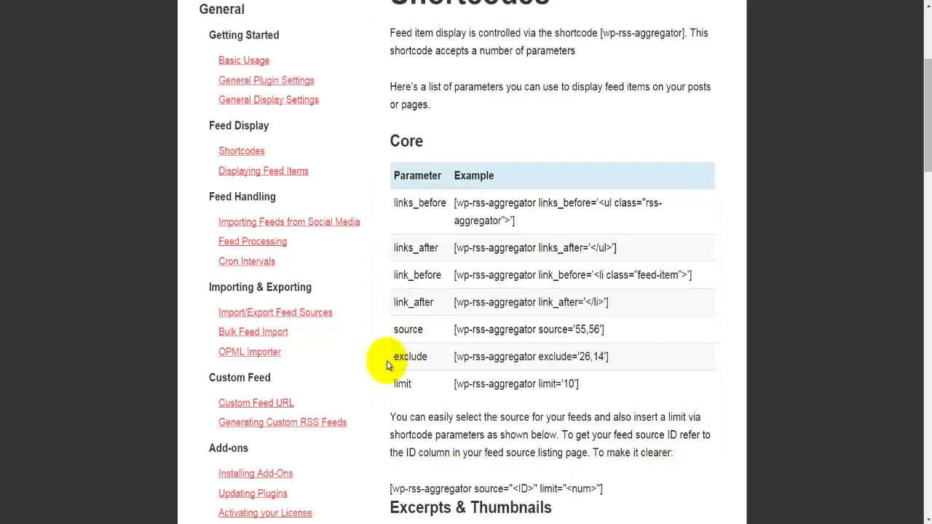
{"action": "left_click_drag", "start_coordinate": [381, 139], "coordinate": [604, 389]}
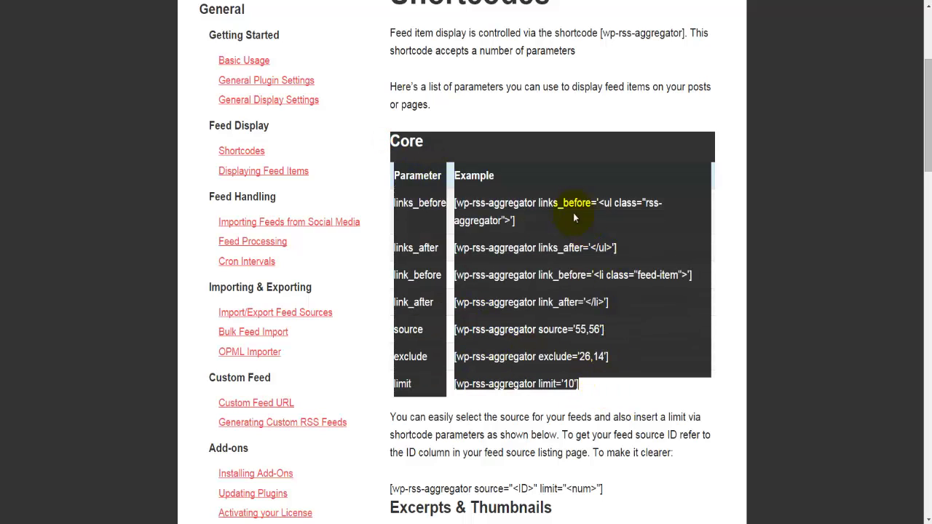
{"action": "left_click", "coordinate": [474, 335]}
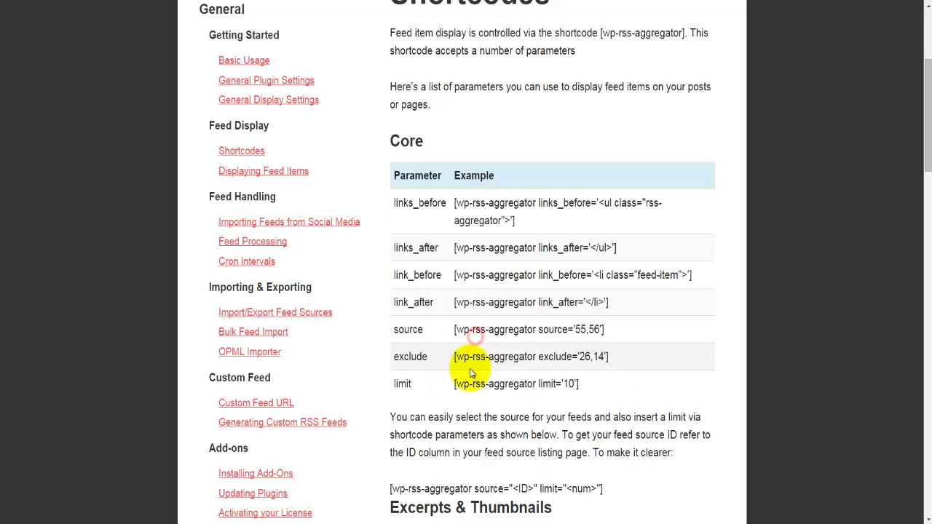
Examine the Excerpts & Thumbnails add-on parameters and return to the Core parameter table in the Shortcodes article.
{"action": "scroll", "coordinate": [471, 373], "scroll_direction": "down", "scroll_amount": 2}
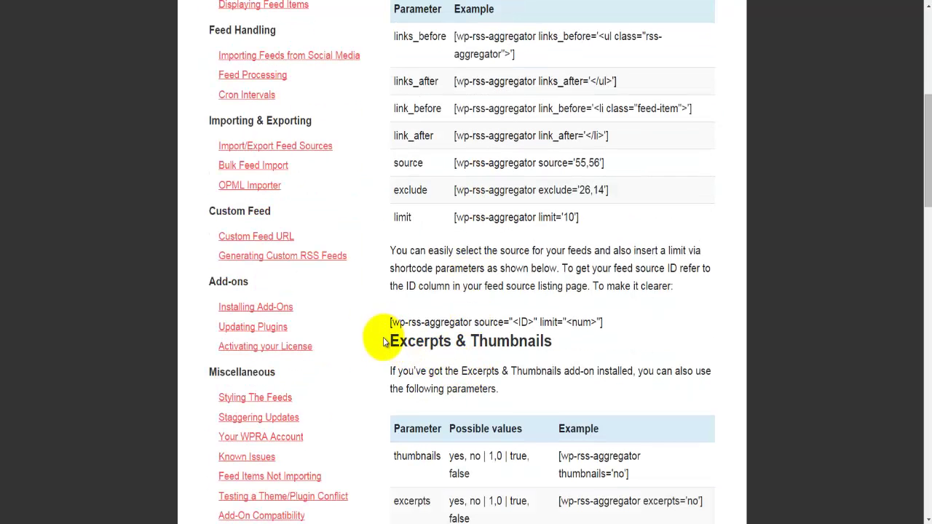
{"action": "left_click_drag", "start_coordinate": [384, 342], "coordinate": [592, 417]}
{"action": "left_click", "coordinate": [529, 251]}
{"action": "scroll", "coordinate": [461, 361], "scroll_direction": "up", "scroll_amount": 5}
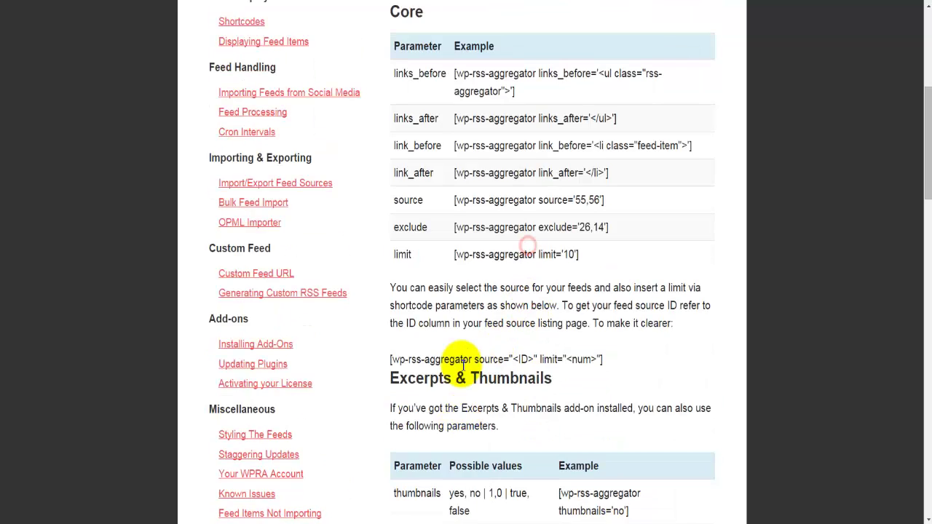
{"action": "scroll", "coordinate": [462, 363], "scroll_direction": "up", "scroll_amount": 1}
{"action": "scroll", "coordinate": [461, 362], "scroll_direction": "down", "scroll_amount": 1}
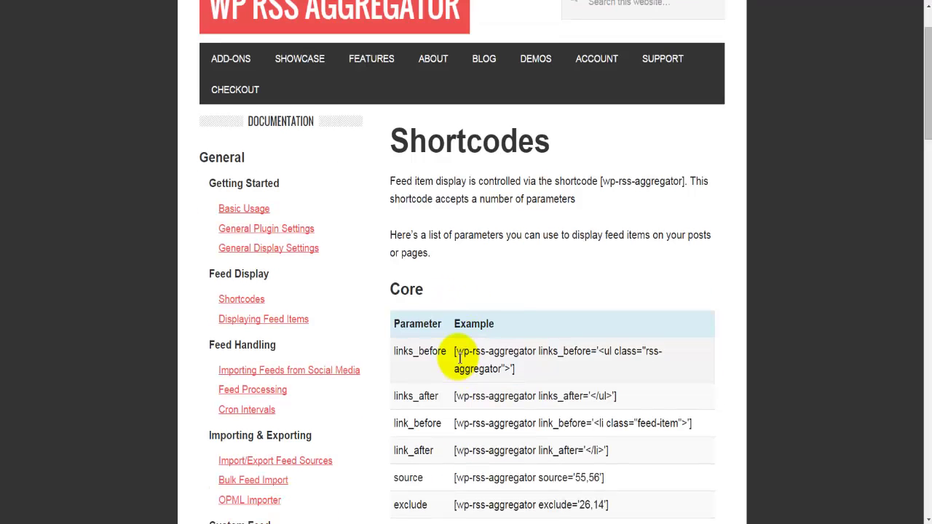
{"action": "scroll", "coordinate": [459, 358], "scroll_direction": "down", "scroll_amount": 1}
{"action": "scroll", "coordinate": [456, 357], "scroll_direction": "down", "scroll_amount": 1}
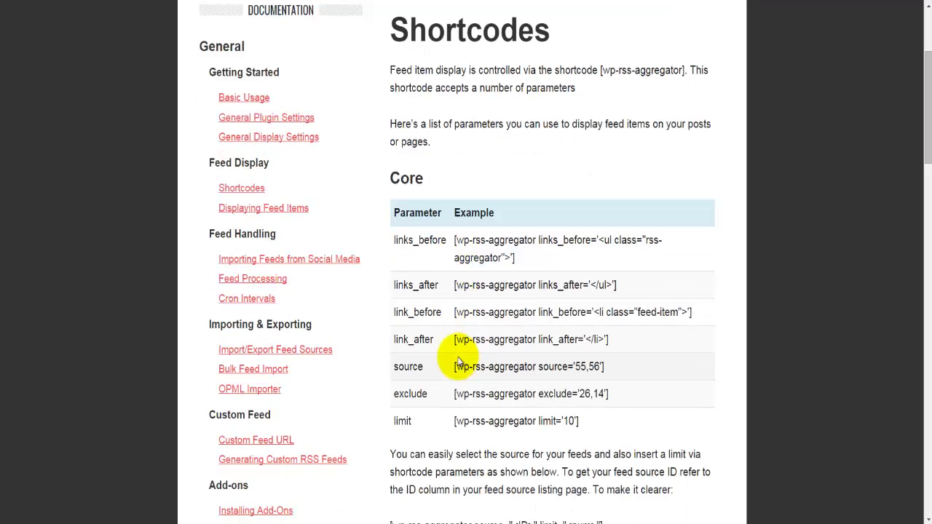
{"action": "scroll", "coordinate": [443, 379], "scroll_direction": "up", "scroll_amount": 1}
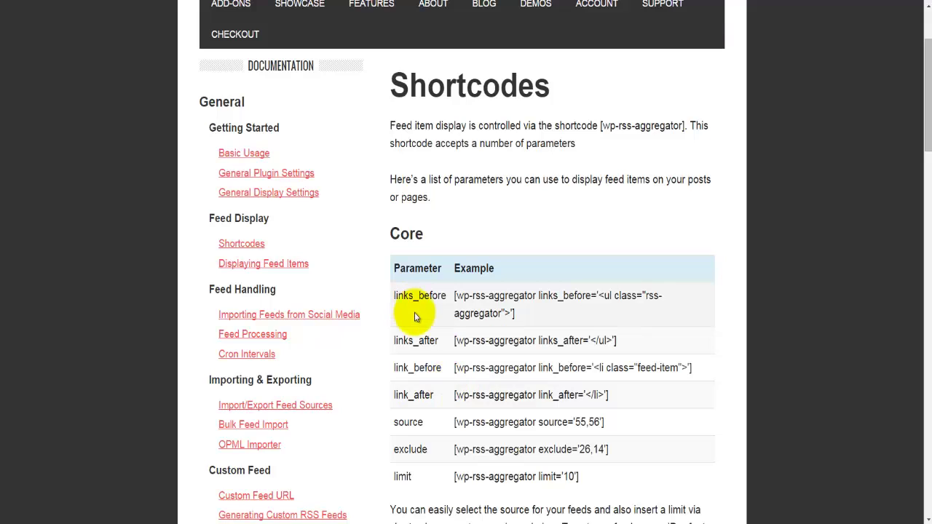
Close the documentation tab and open the list of all the site's pages.
{"action": "key", "text": "ctrl+w"}
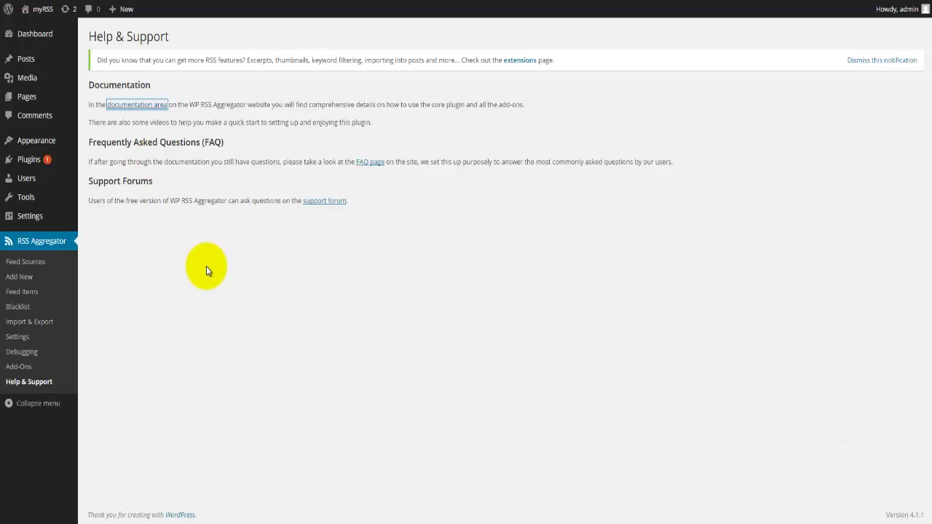
{"action": "left_click", "coordinate": [155, 286]}
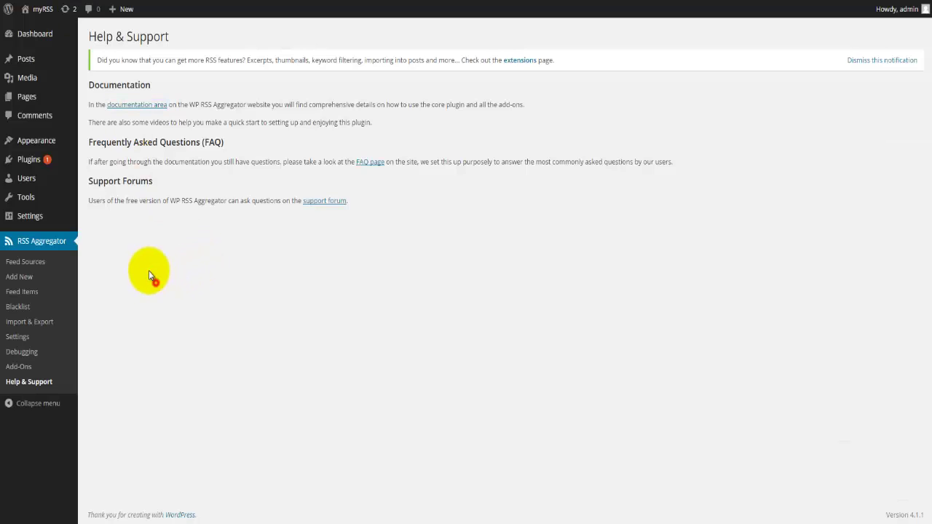
{"action": "mouse_move", "coordinate": [44, 106]}
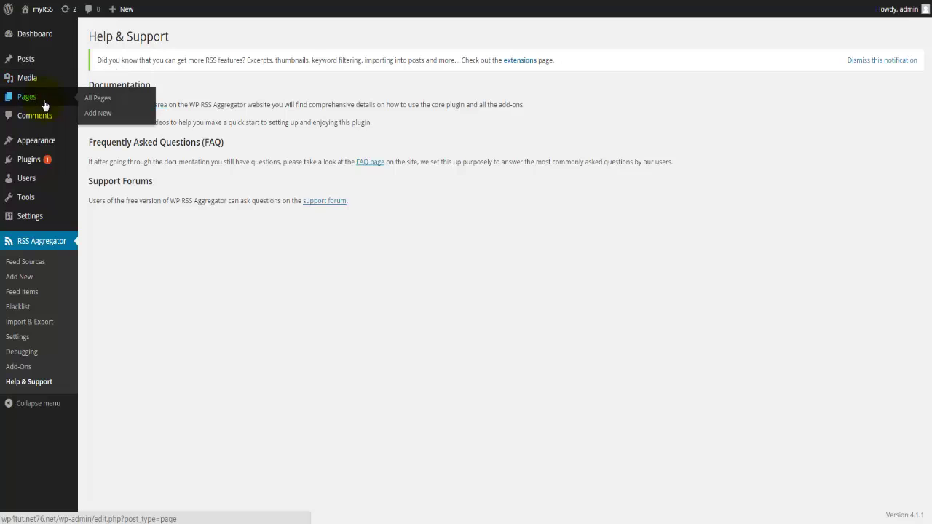
{"action": "left_click", "coordinate": [94, 106]}
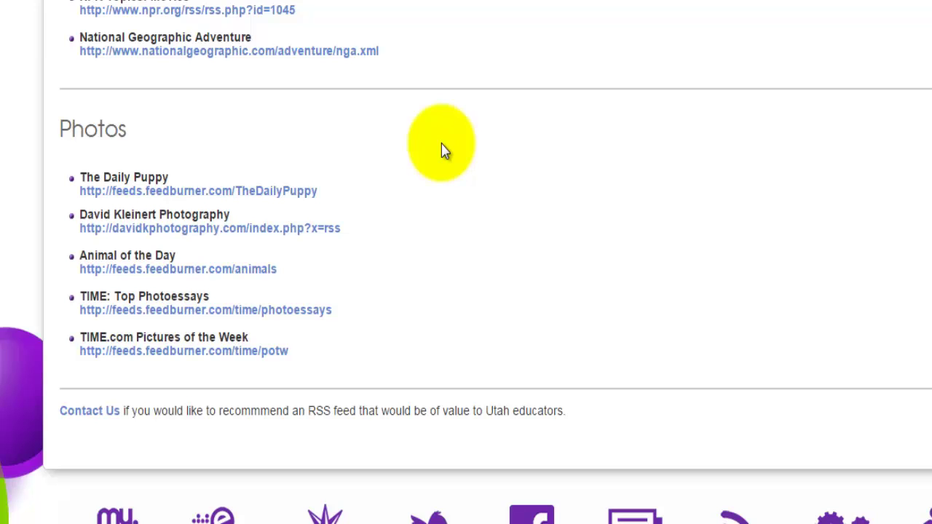
Copy the Animal of the Day feed URL from the Photos section of the RSS feeds web page.
{"action": "scroll", "coordinate": [443, 150], "scroll_direction": "down", "scroll_amount": 2}
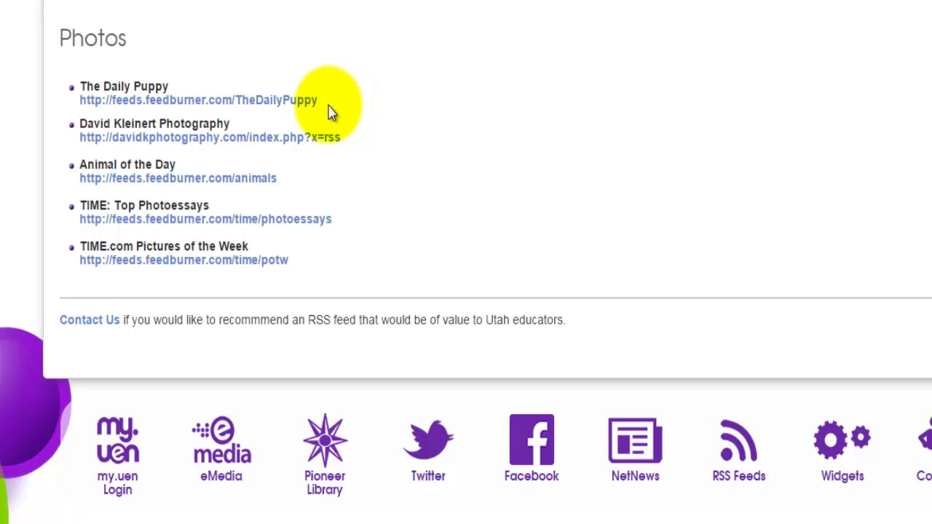
{"action": "left_click", "coordinate": [294, 180]}
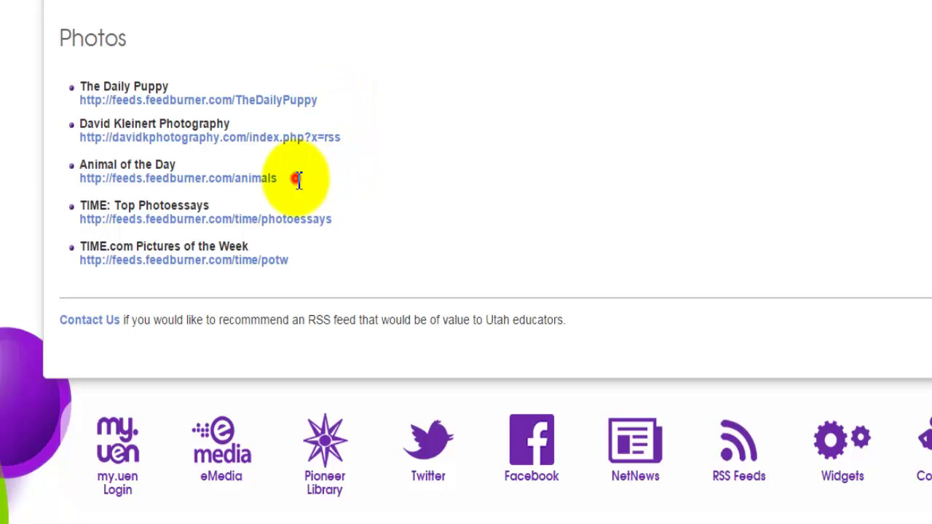
{"action": "left_click_drag", "start_coordinate": [159, 180], "coordinate": [91, 188]}
{"action": "right_click", "coordinate": [86, 177]}
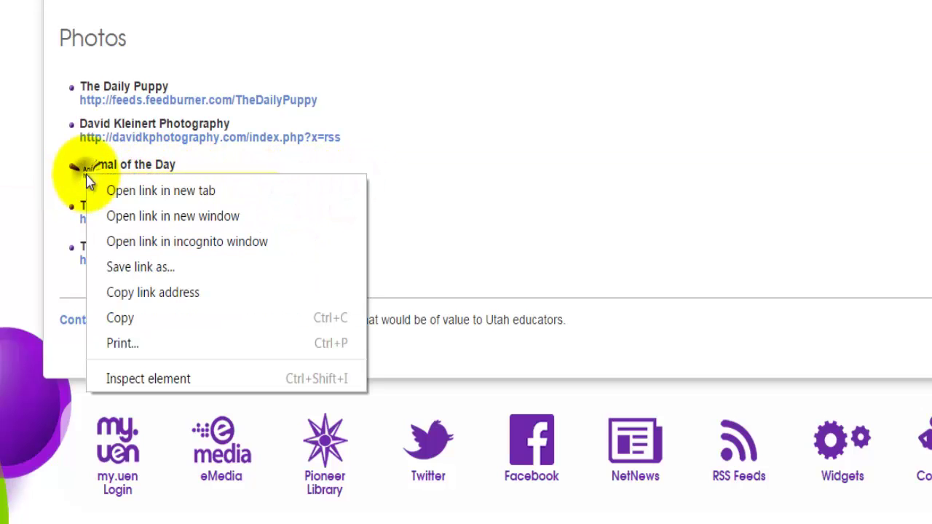
{"action": "left_click", "coordinate": [186, 323]}
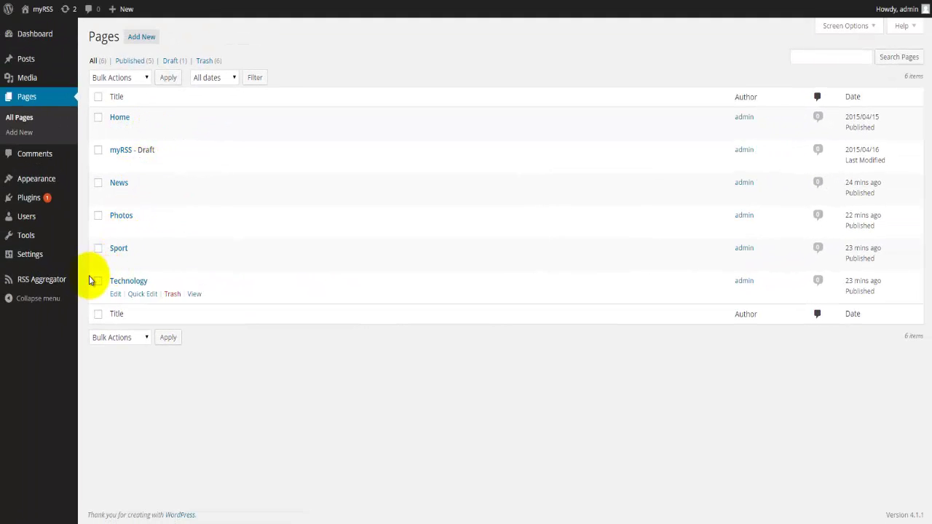
{"action": "mouse_move", "coordinate": [67, 288]}
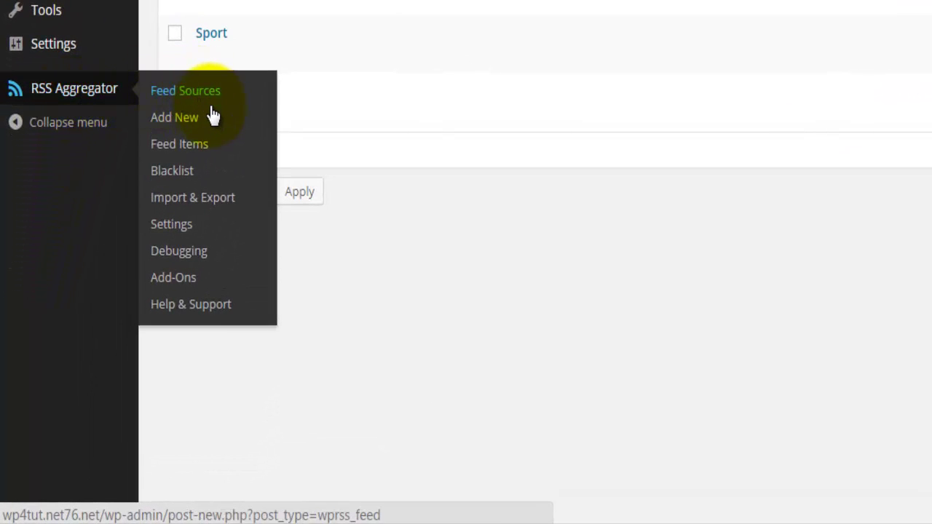
{"action": "left_click", "coordinate": [392, 162]}
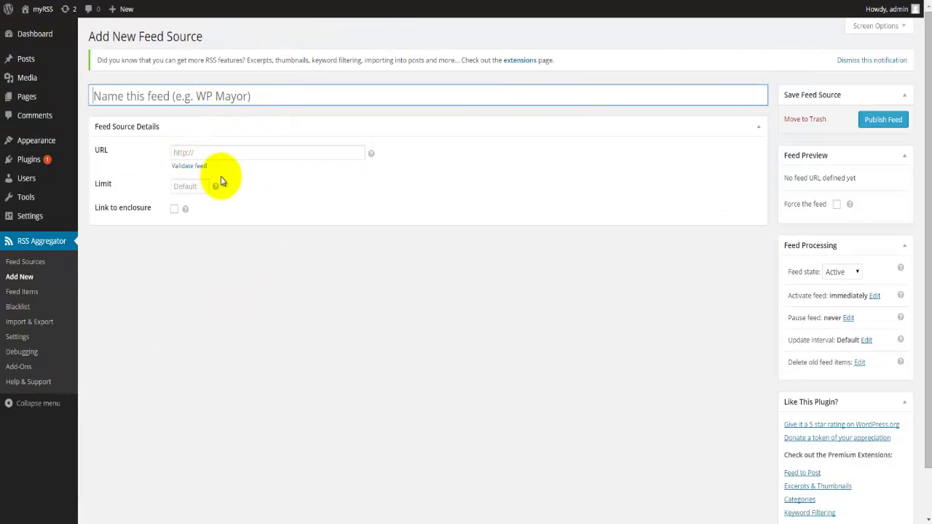
{"action": "left_click", "coordinate": [197, 153]}
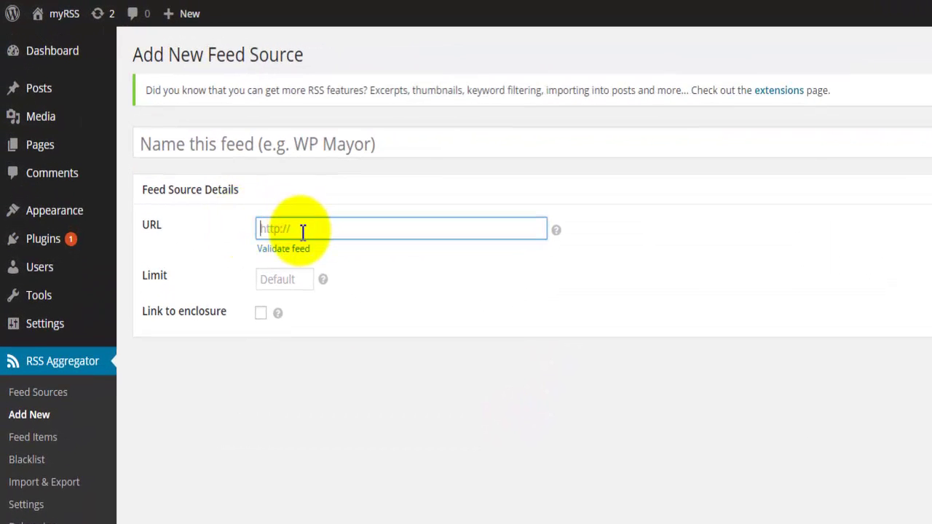
{"action": "key", "text": "ctrl+v"}
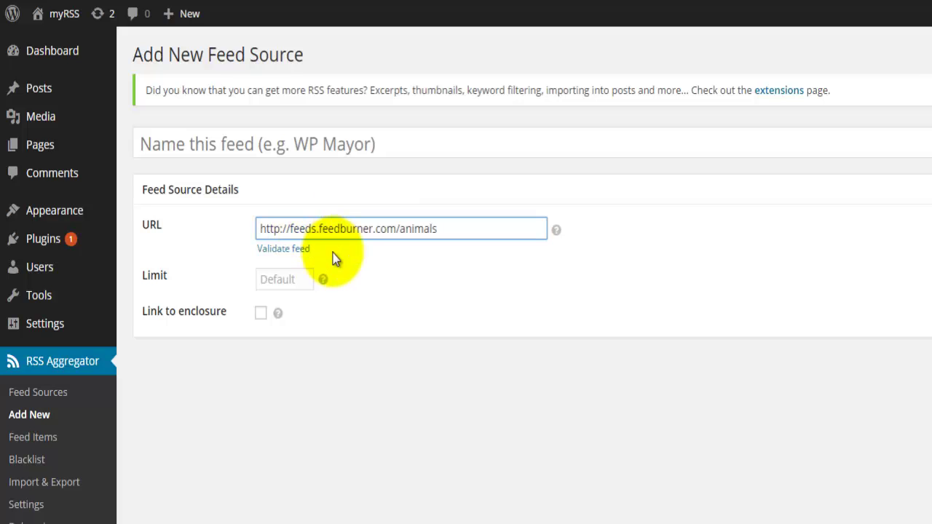
{"action": "left_click", "coordinate": [292, 284]}
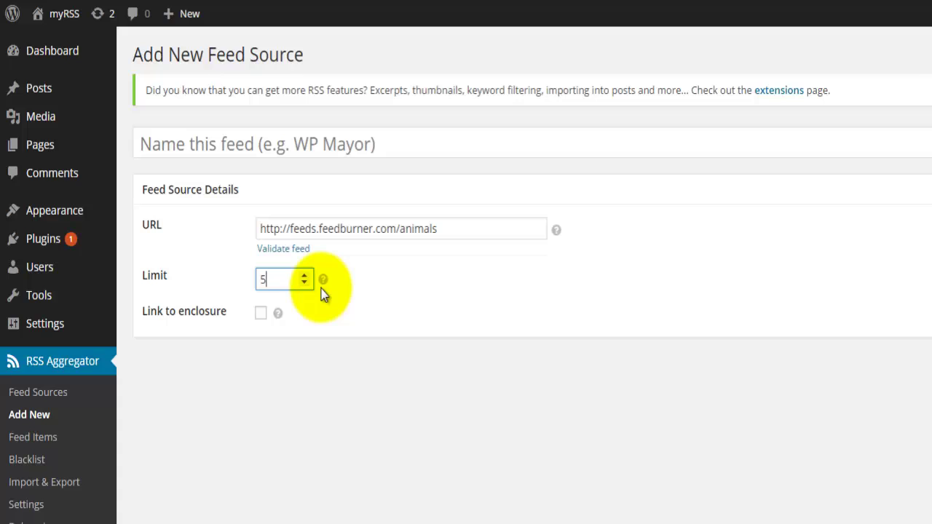
{"action": "left_click", "coordinate": [223, 144]}
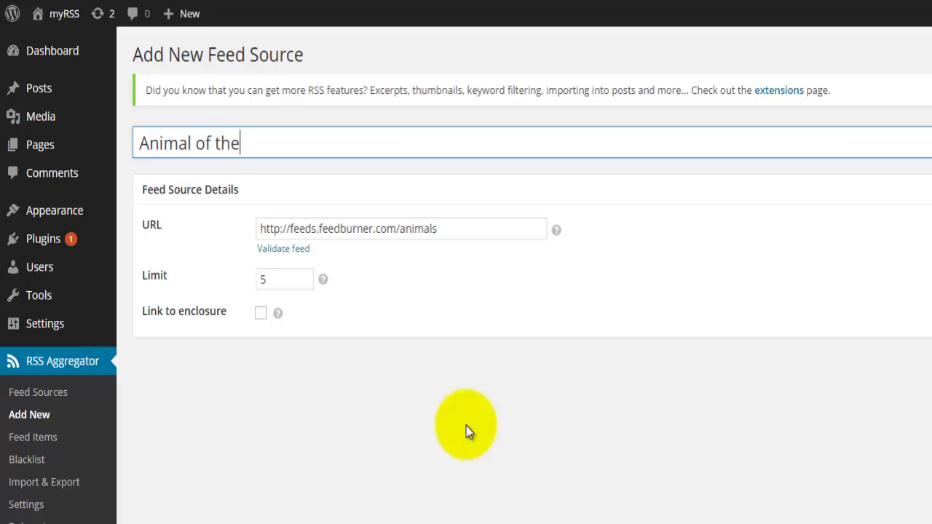
{"action": "type", "text": "y"}
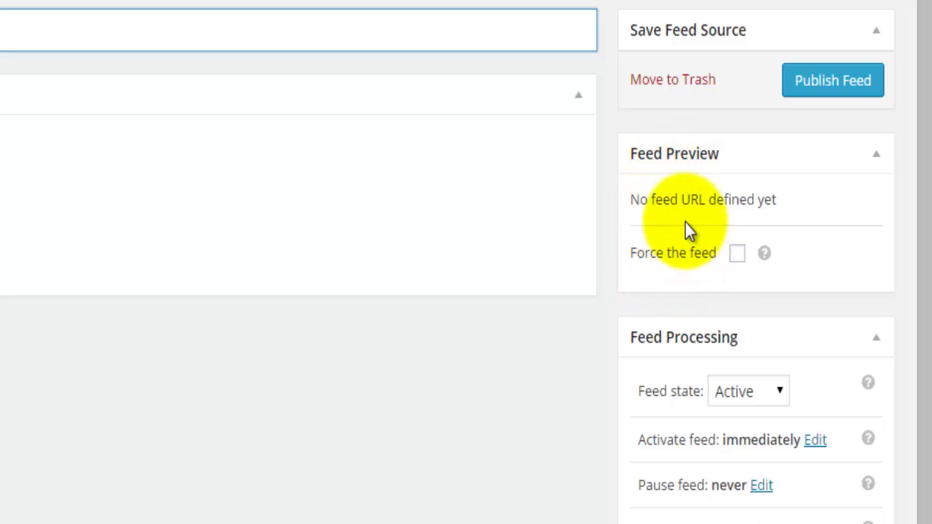
Review the new feed source's preview, feed state and processing options, and the list of premium extensions.
{"action": "double_click", "coordinate": [698, 203]}
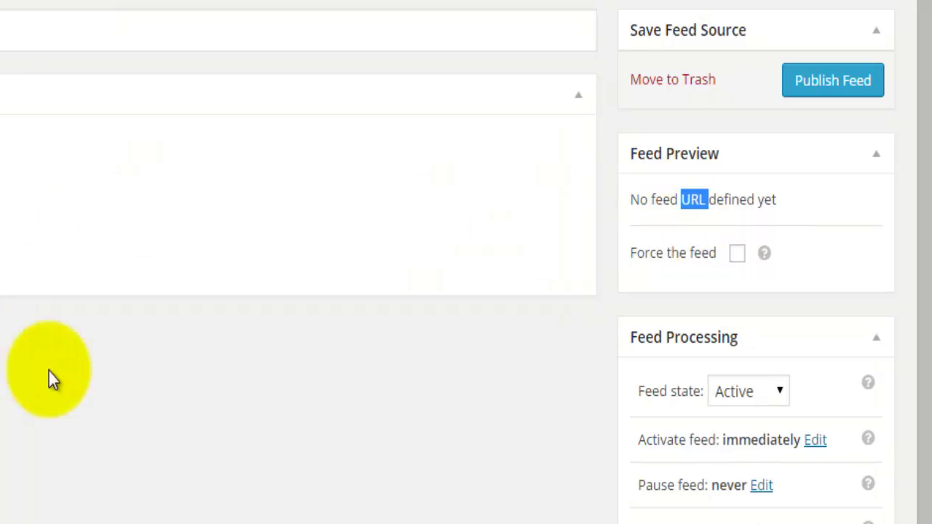
{"action": "scroll", "coordinate": [226, 412], "scroll_direction": "down", "scroll_amount": 2}
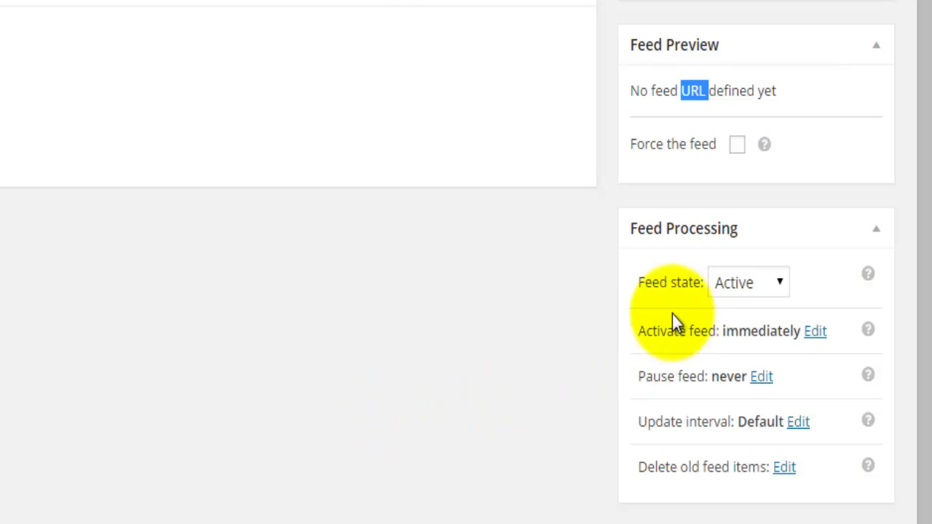
{"action": "left_click", "coordinate": [760, 284]}
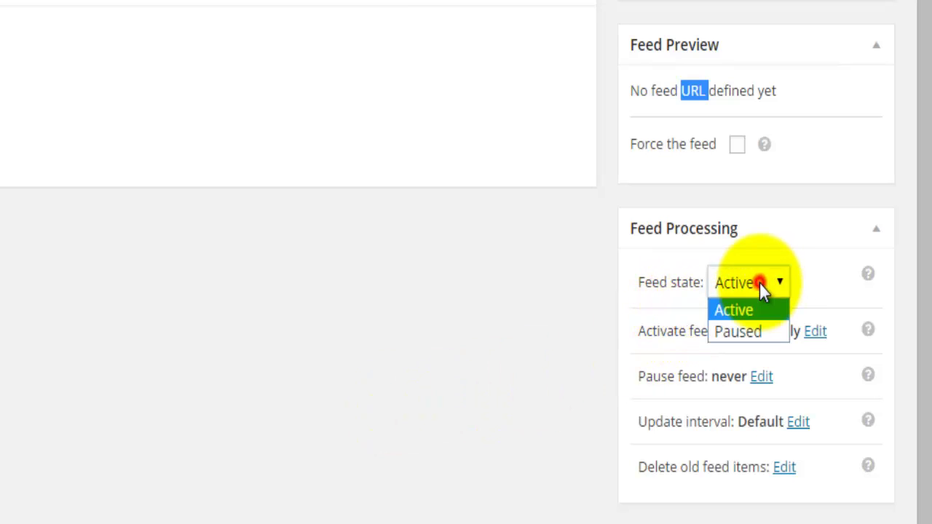
{"action": "left_click", "coordinate": [498, 349]}
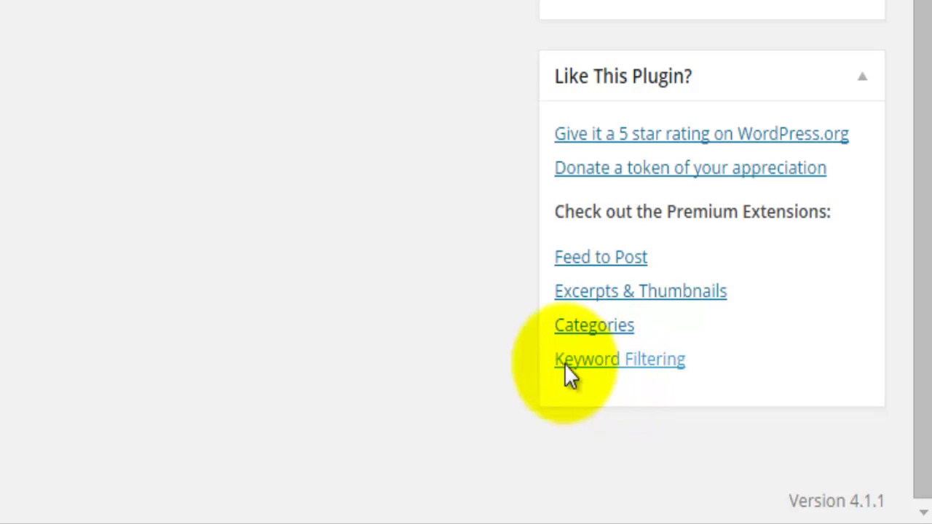
{"action": "scroll", "coordinate": [21, 270], "scroll_direction": "up", "scroll_amount": 2}
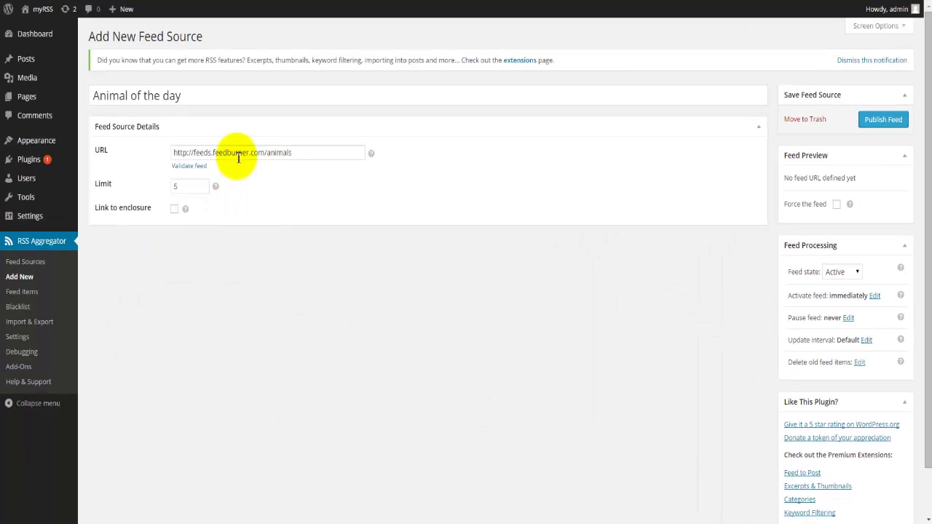
Publish the Animal of the day feed and open the Feed Sources list.
{"action": "left_click", "coordinate": [236, 155]}
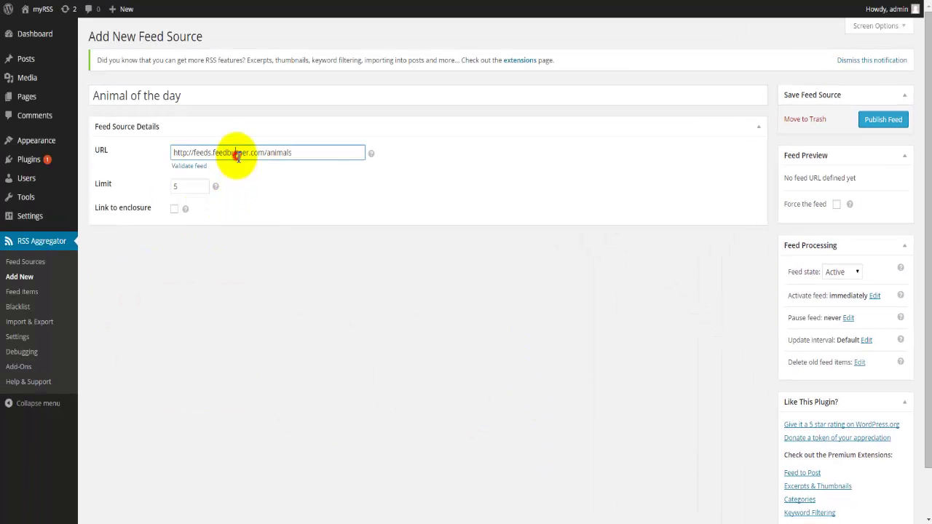
{"action": "left_click", "coordinate": [892, 124]}
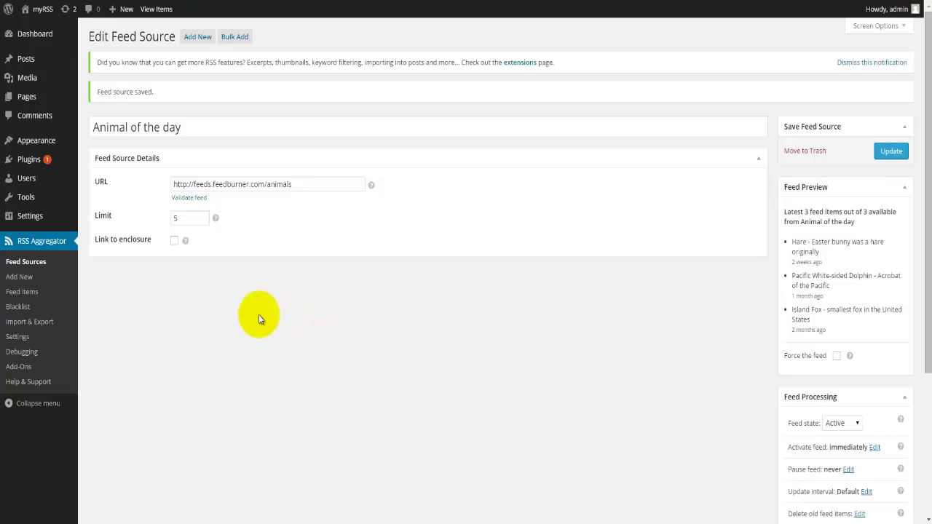
{"action": "left_click", "coordinate": [36, 263]}
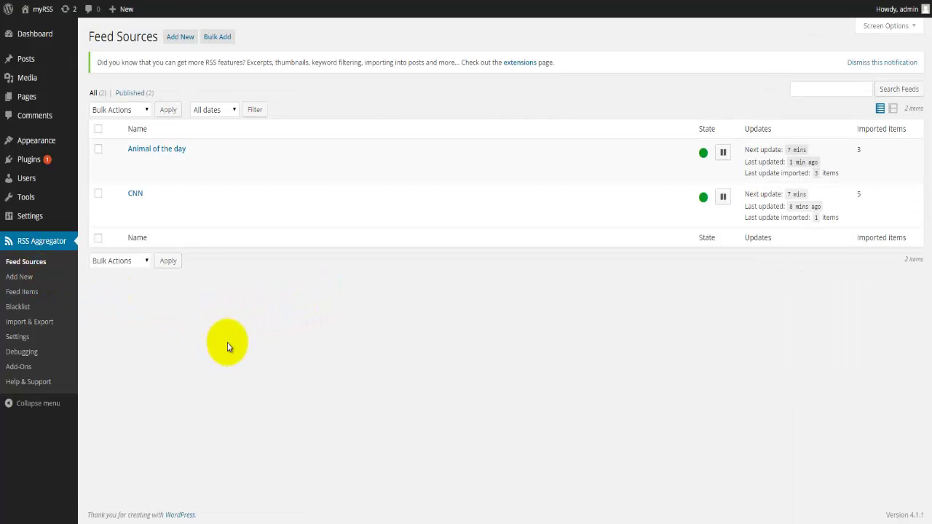
Examine the row actions, state and update details of both feed sources, and open the Feed Items list.
{"action": "mouse_move", "coordinate": [198, 216]}
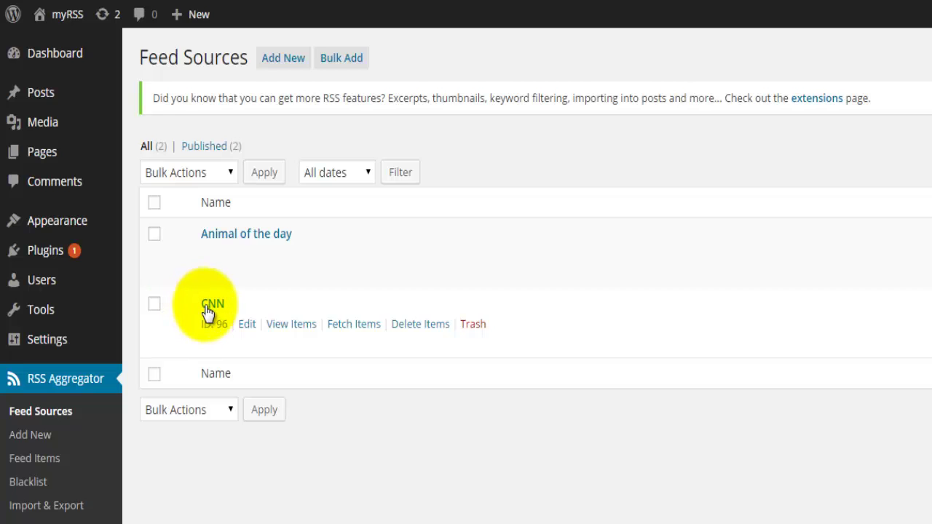
{"action": "mouse_move", "coordinate": [232, 251]}
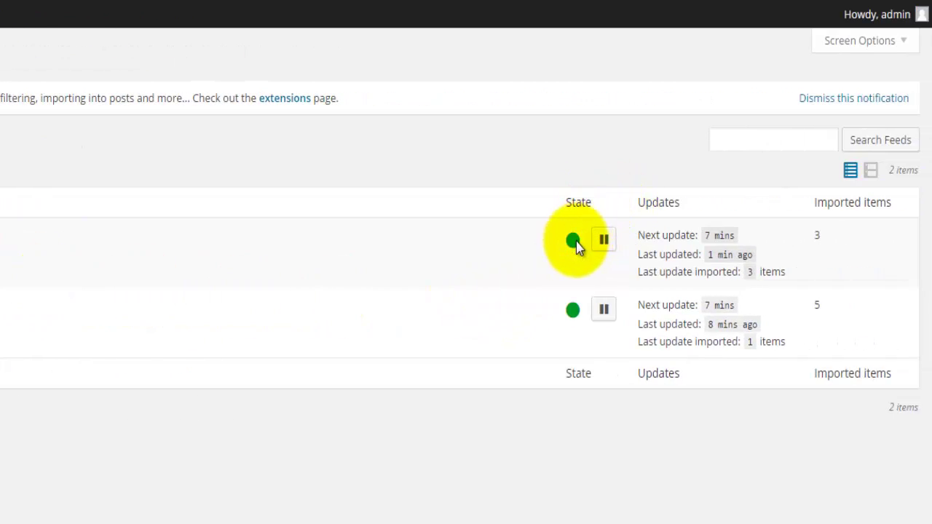
{"action": "mouse_move", "coordinate": [575, 249]}
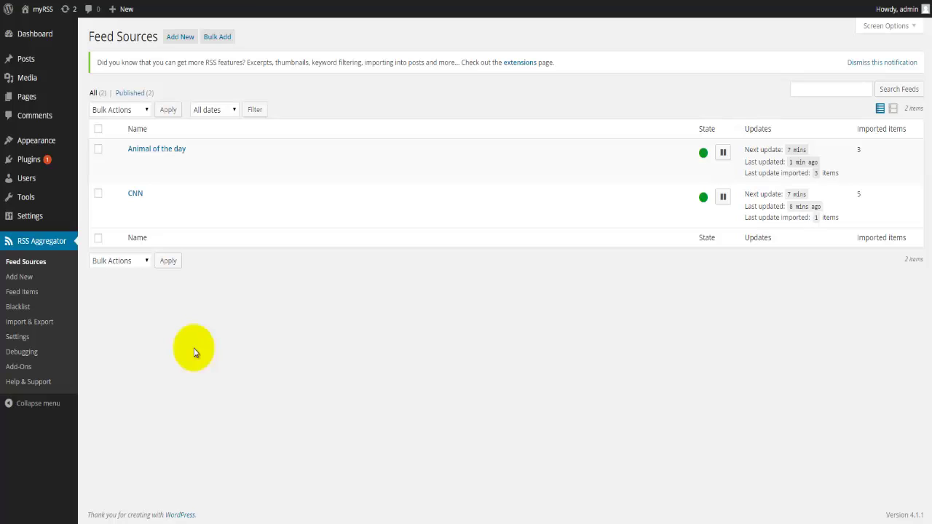
{"action": "left_click", "coordinate": [20, 293]}
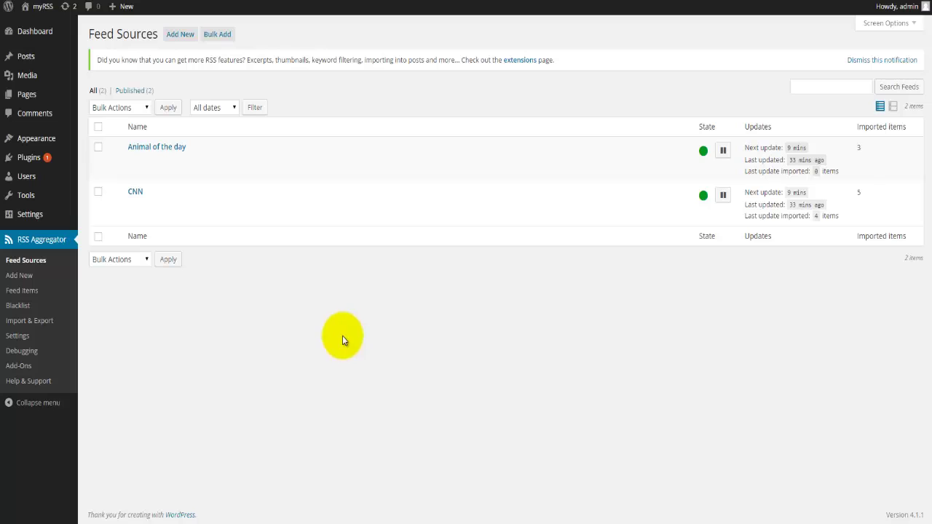
Open the Home page for editing and check its [wp_rss_aggregator] shortcode.
{"action": "mouse_move", "coordinate": [29, 95]}
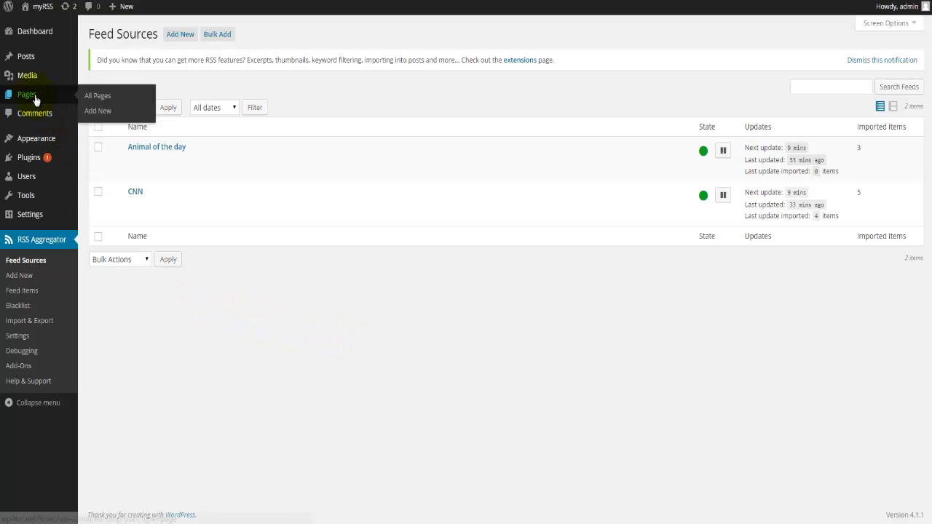
{"action": "left_click", "coordinate": [102, 109]}
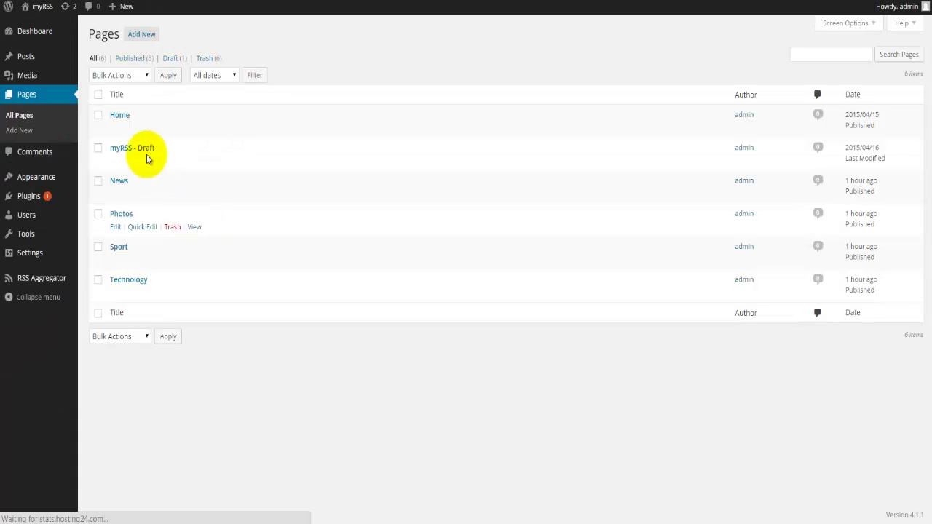
{"action": "left_click", "coordinate": [119, 115]}
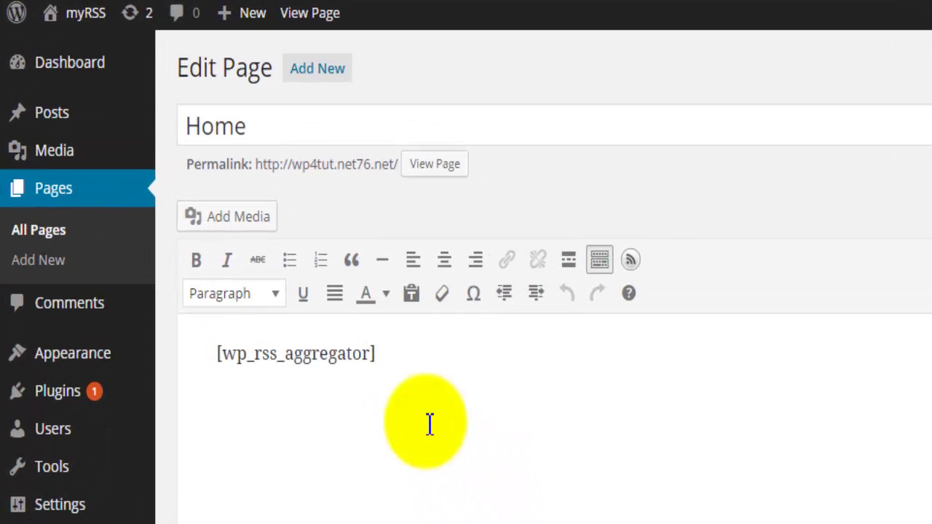
{"action": "left_click_drag", "start_coordinate": [385, 355], "coordinate": [217, 353]}
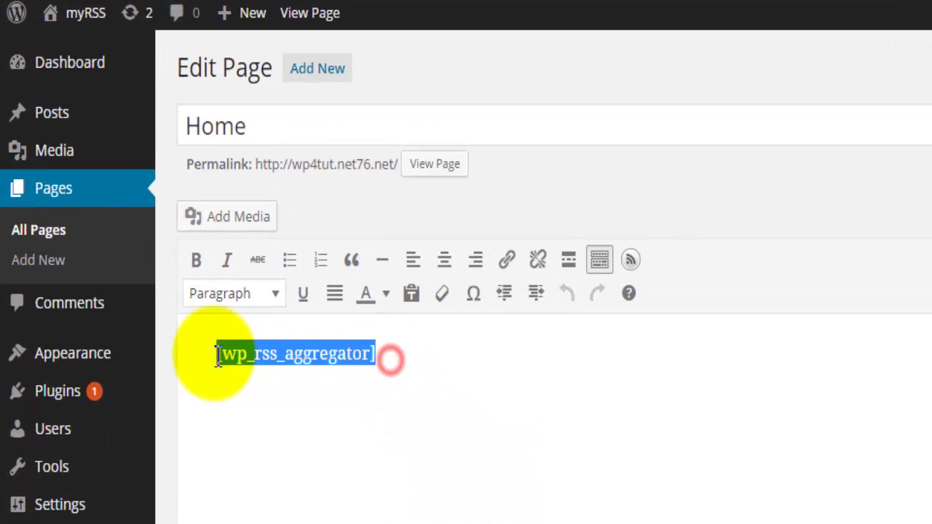
{"action": "left_click", "coordinate": [309, 519]}
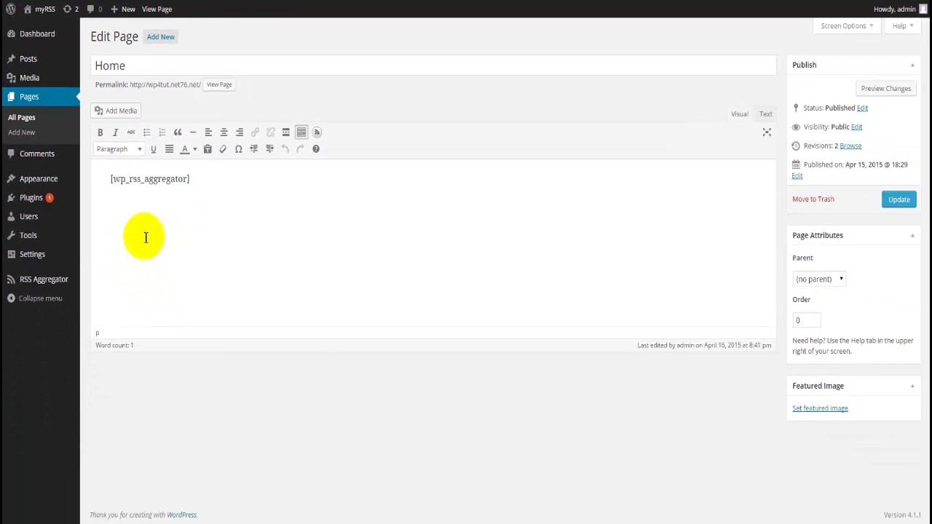
Check the feed items on the front-end Home page by browsing to the older posts and back to the newer ones.
{"action": "mouse_move", "coordinate": [58, 183]}
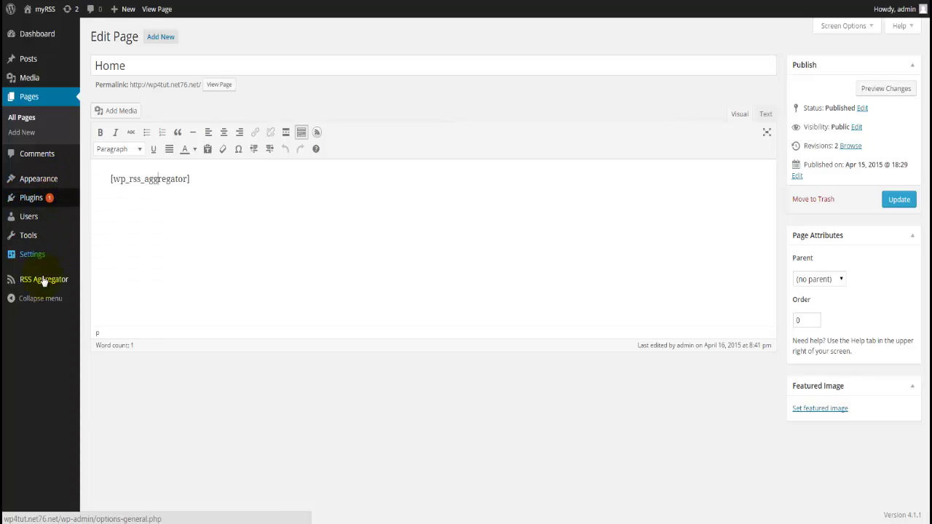
{"action": "mouse_move", "coordinate": [42, 281]}
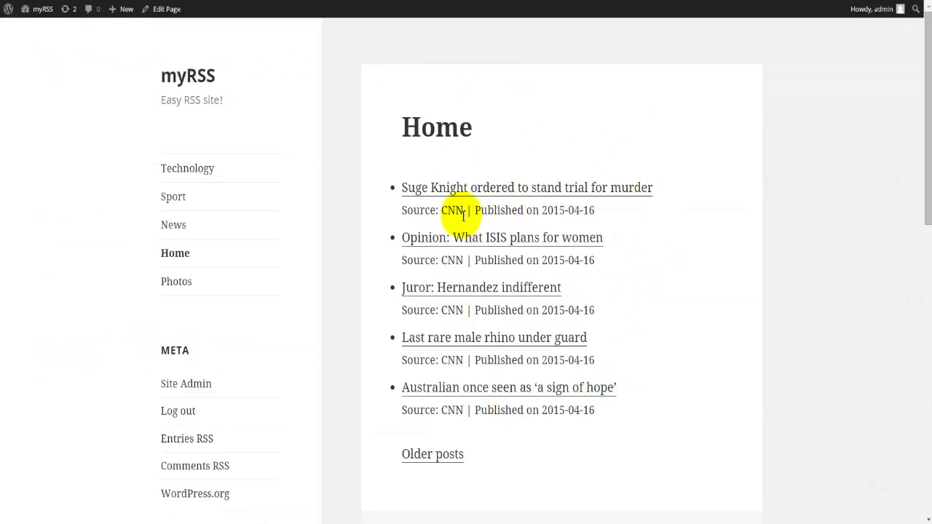
{"action": "left_click", "coordinate": [451, 457]}
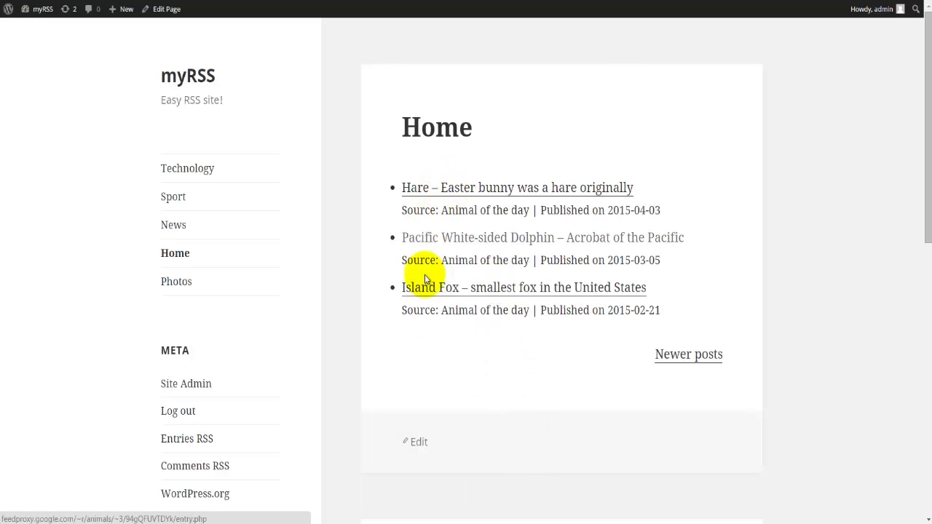
{"action": "left_click", "coordinate": [697, 367]}
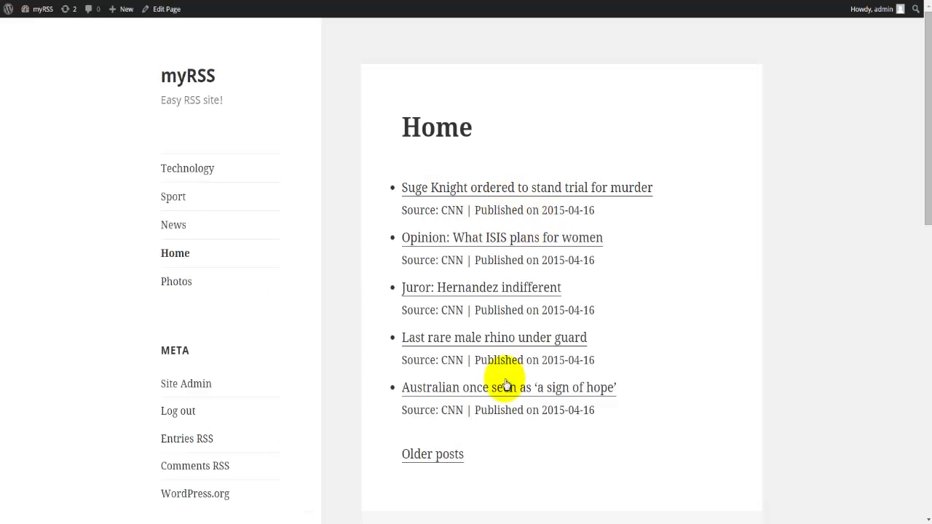
Return to the plugin's Feed Items list and open the Debugging page.
{"action": "key", "text": "alt+Left"}
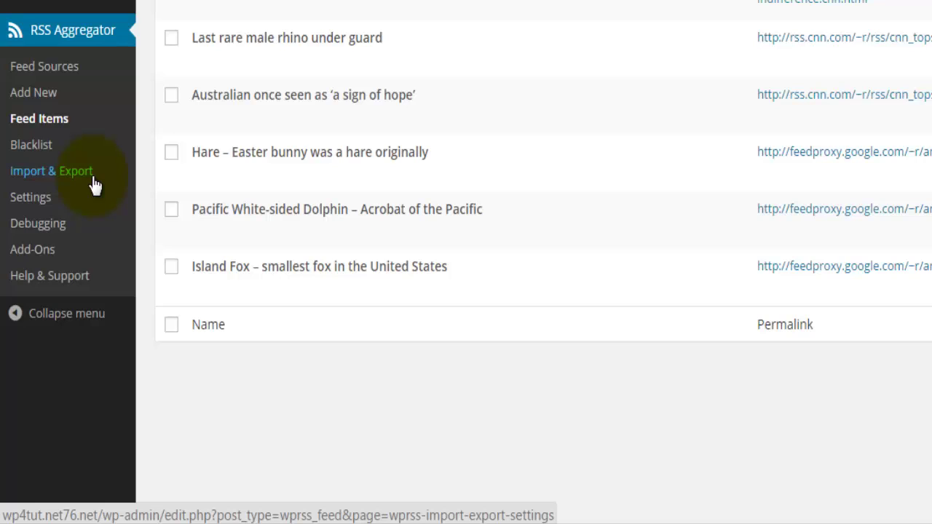
{"action": "left_click", "coordinate": [84, 227]}
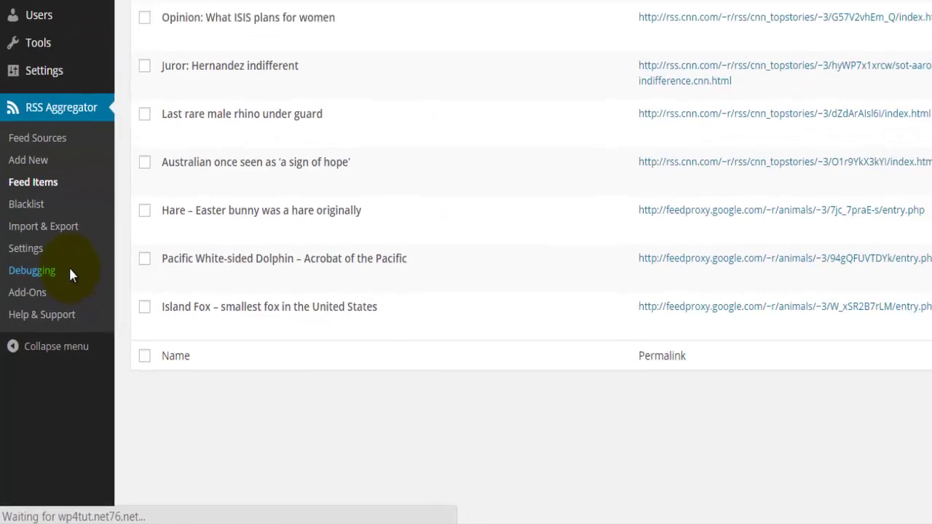